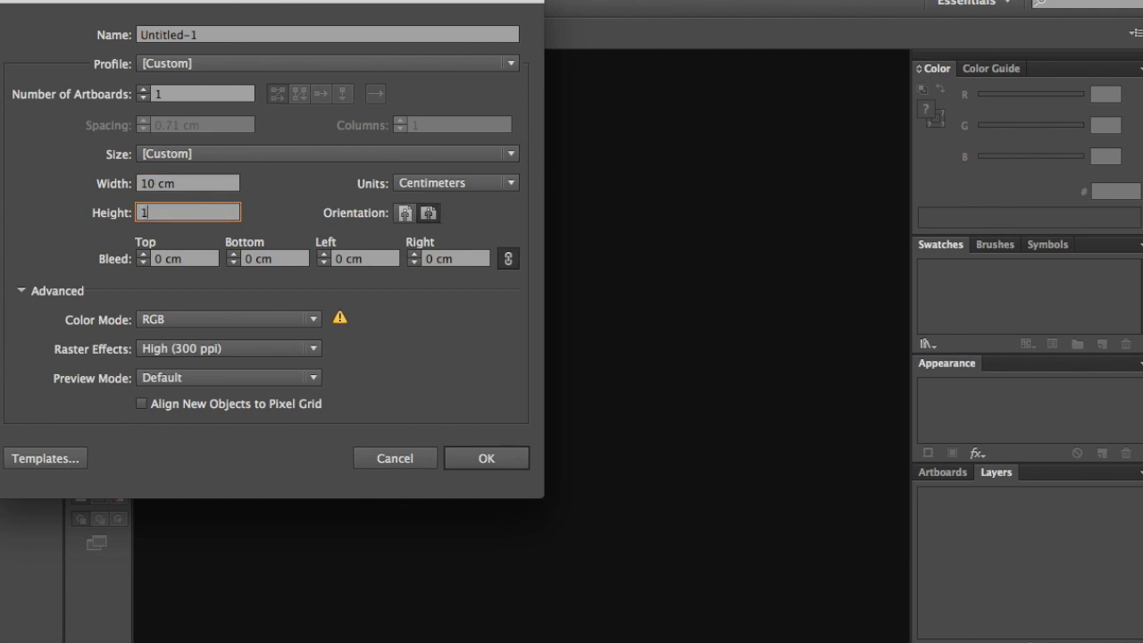
Create a new RGB document 10 cm wide, with one artboard and 300 ppi raster effects.
{"action": "left_click", "coordinate": [486, 459]}
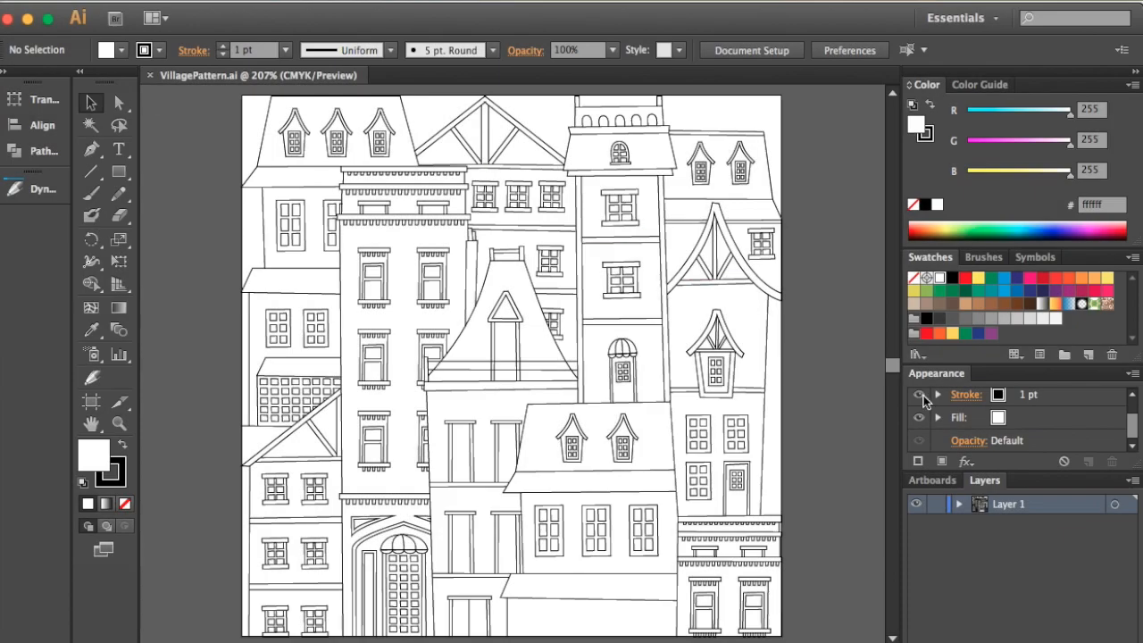
Expand Layer 1 and group all the village artwork paths in it.
{"action": "left_click", "coordinate": [959, 504]}
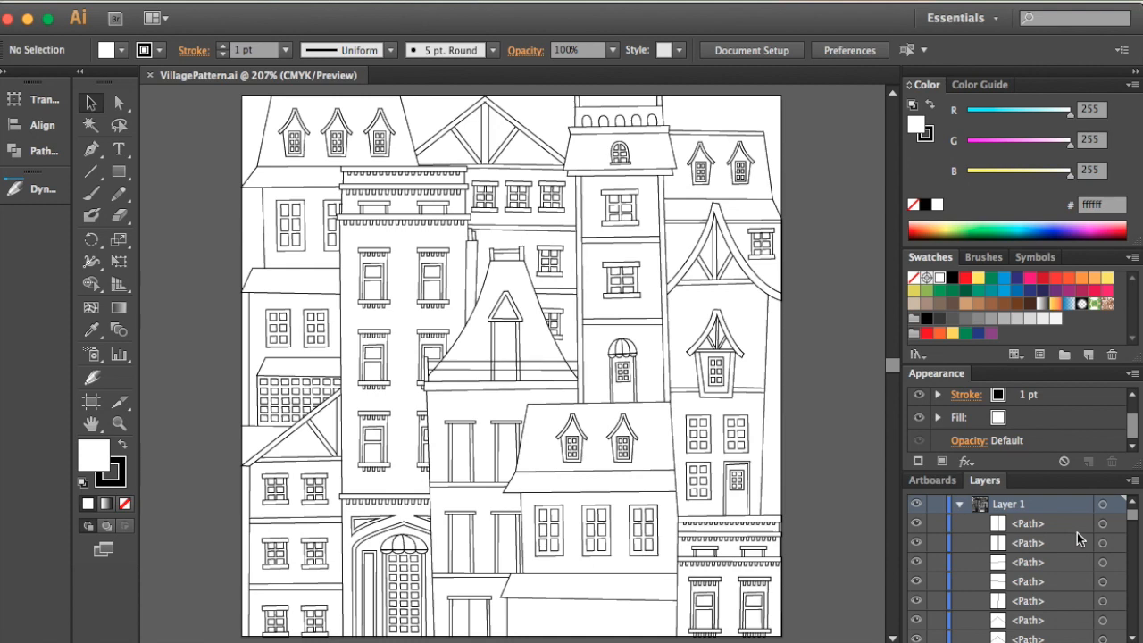
{"action": "key", "text": "super+a"}
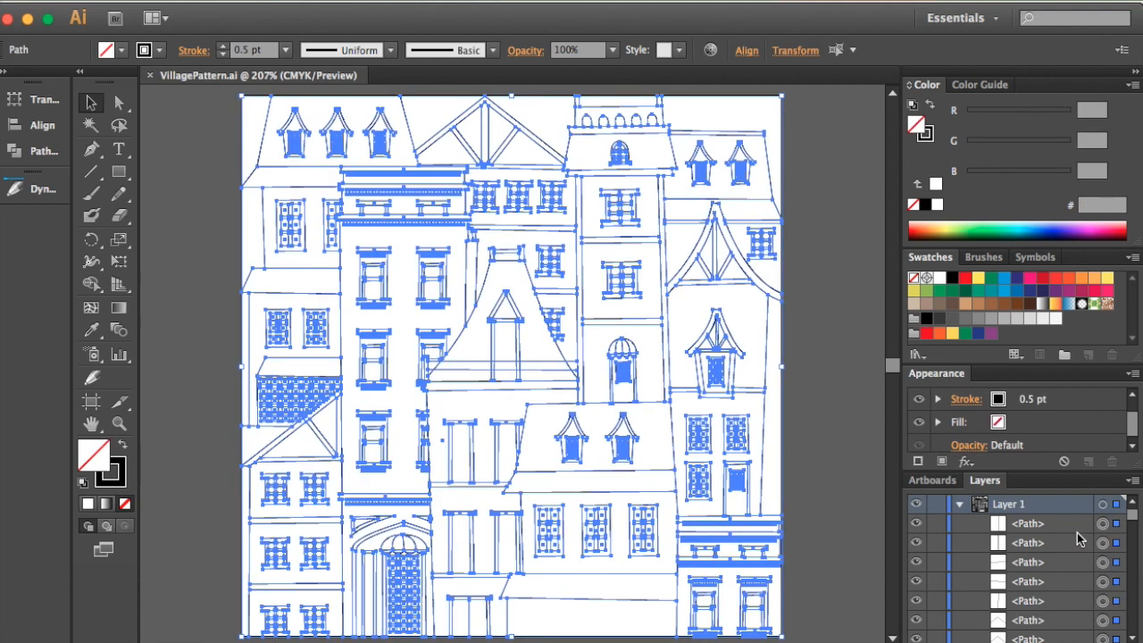
{"action": "key", "text": "super+g"}
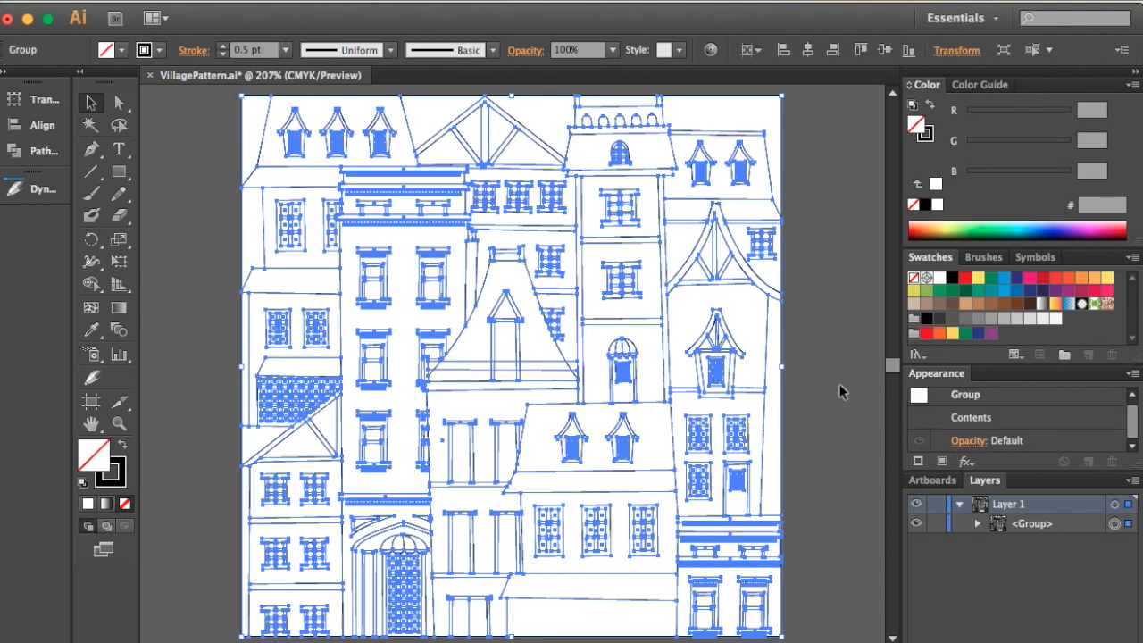
{"action": "left_click", "coordinate": [204, 193]}
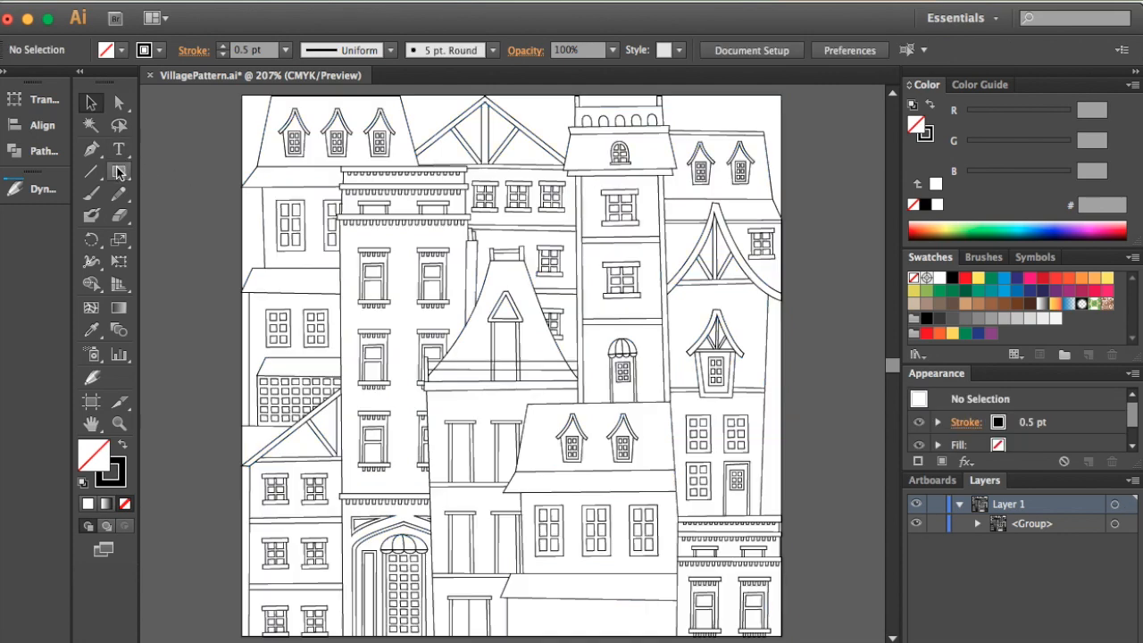
Draw a 5 cm by 5 cm square with the Rectangle tool over the village artwork.
{"action": "left_click", "coordinate": [120, 172]}
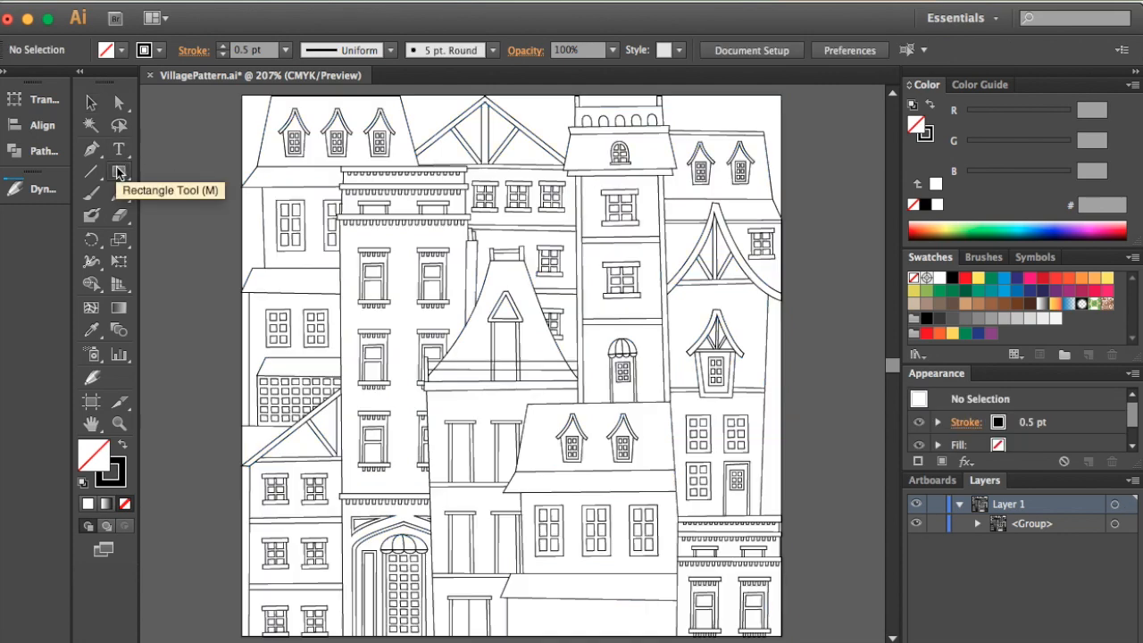
{"action": "left_click", "coordinate": [222, 151]}
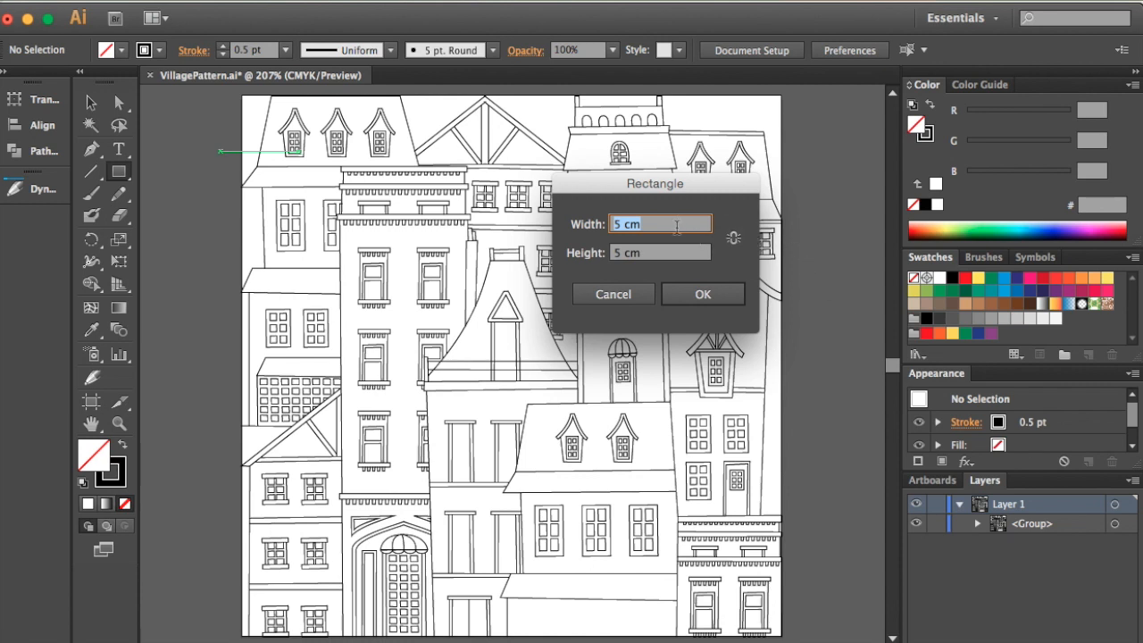
{"action": "left_click", "coordinate": [688, 299]}
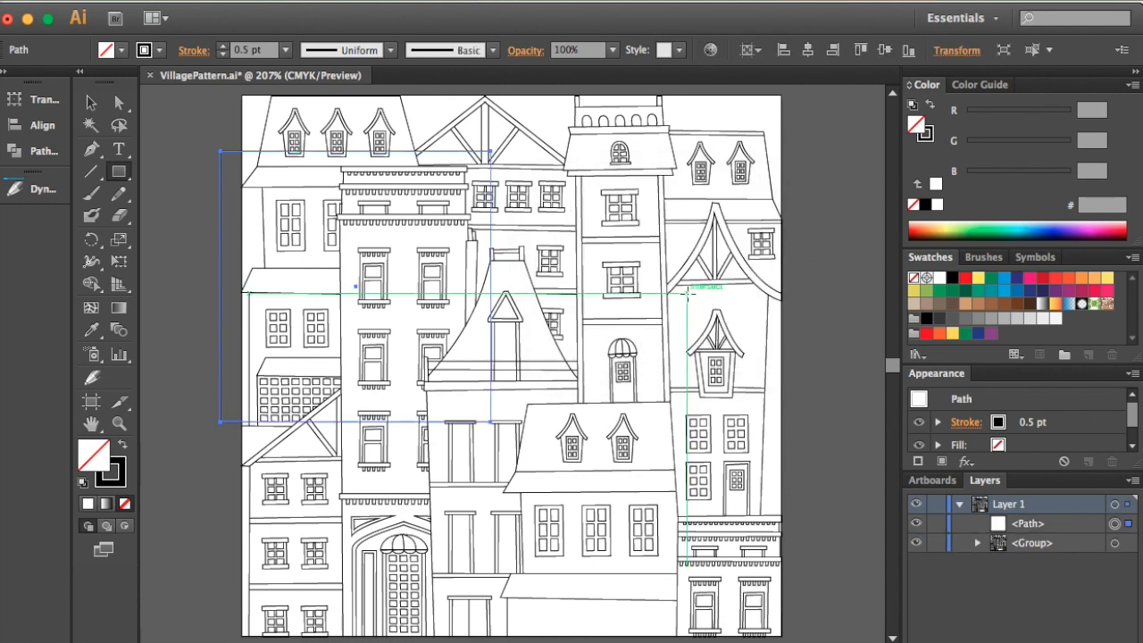
Give the square a white fill and remove its stroke.
{"action": "left_click", "coordinate": [122, 53]}
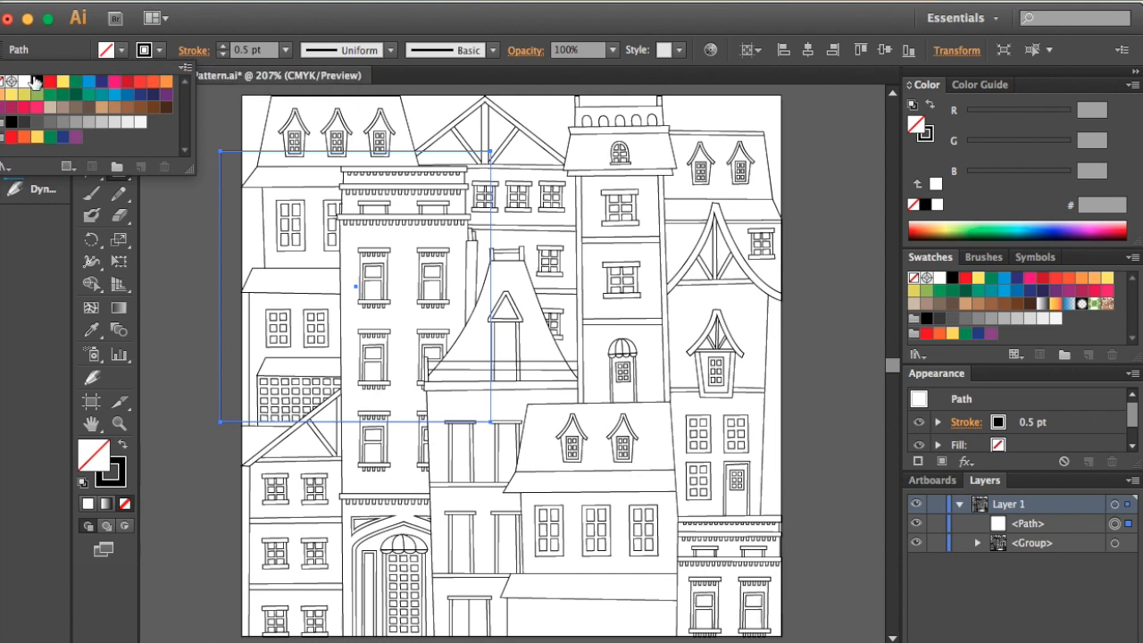
{"action": "left_click", "coordinate": [24, 81]}
{"action": "left_click", "coordinate": [162, 53]}
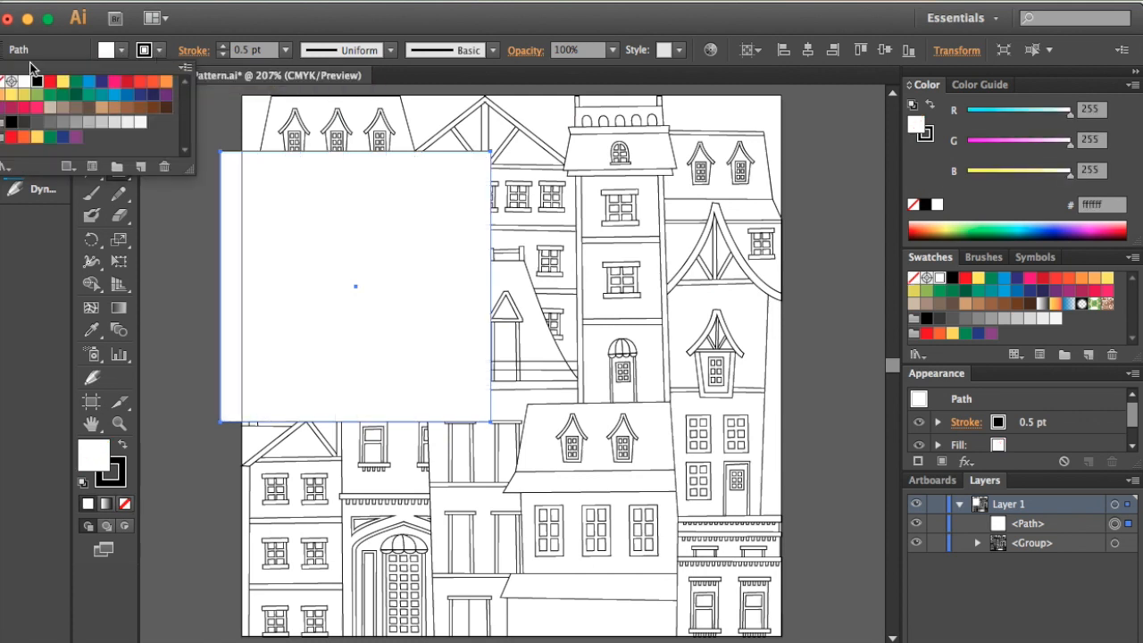
{"action": "left_click", "coordinate": [5, 82]}
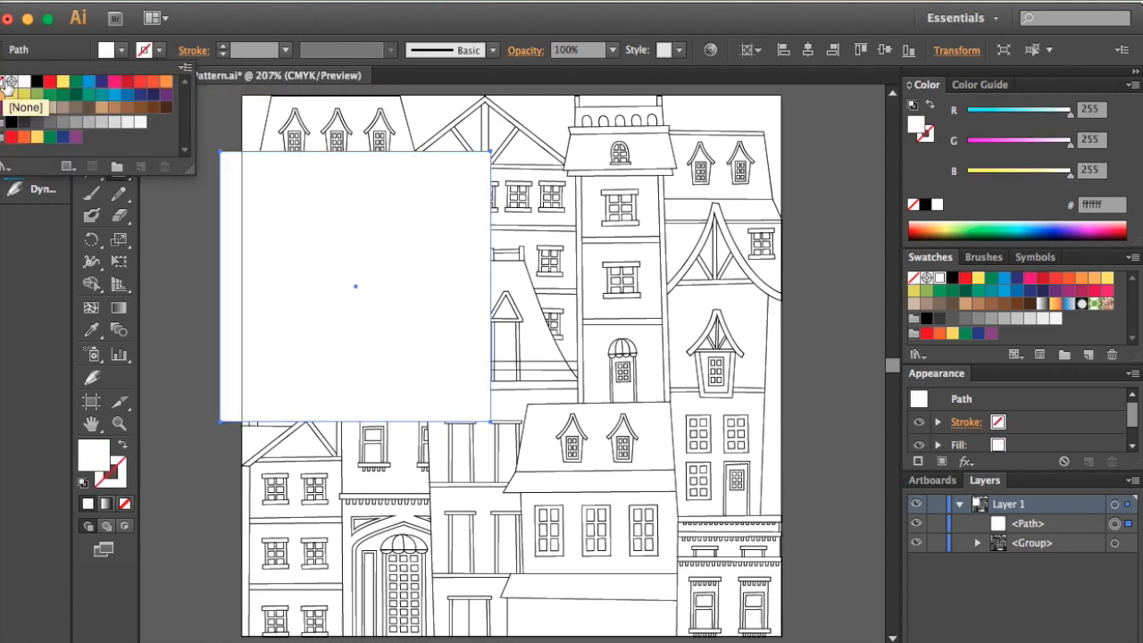
{"action": "left_click", "coordinate": [272, 14]}
Align the white square with the left and top edges of the artboard.
{"action": "left_click", "coordinate": [90, 102]}
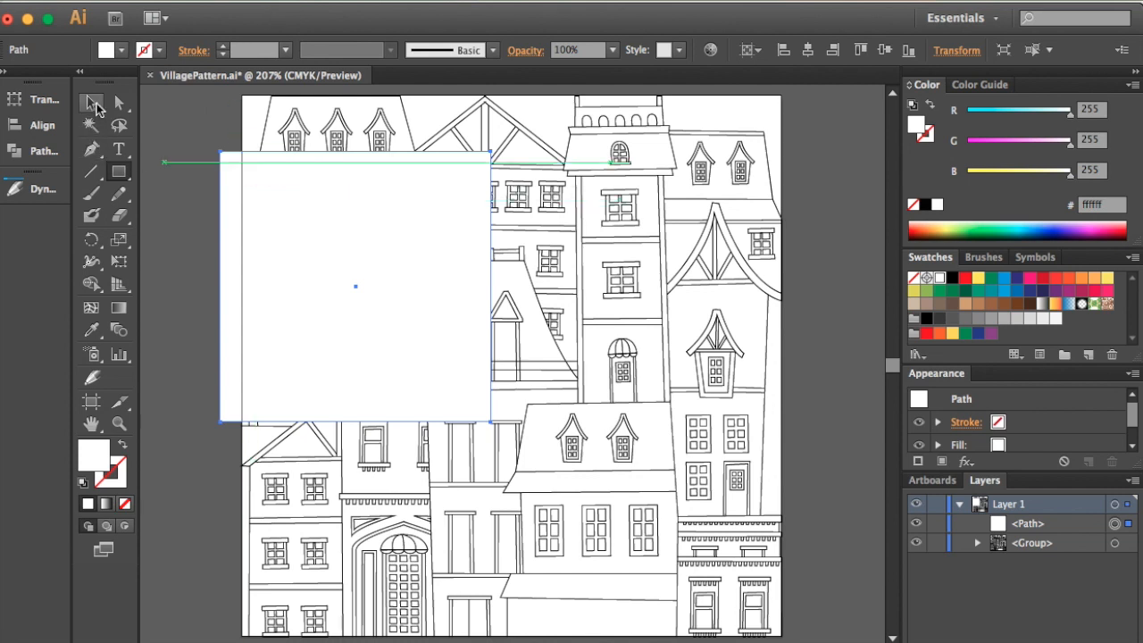
{"action": "left_click", "coordinate": [783, 52]}
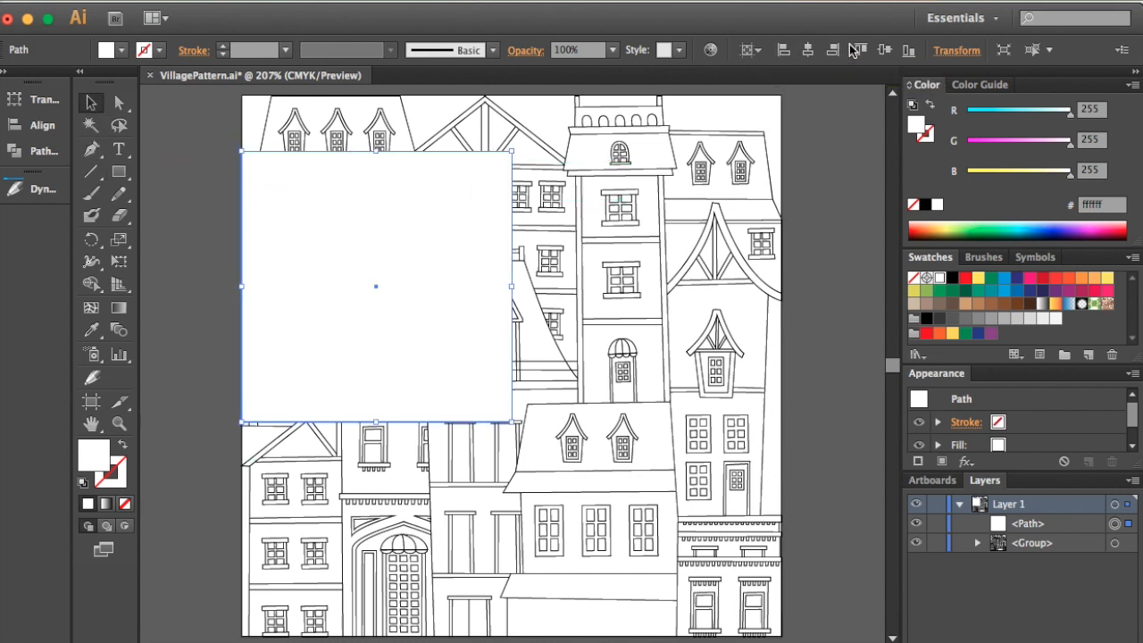
{"action": "left_click", "coordinate": [855, 52]}
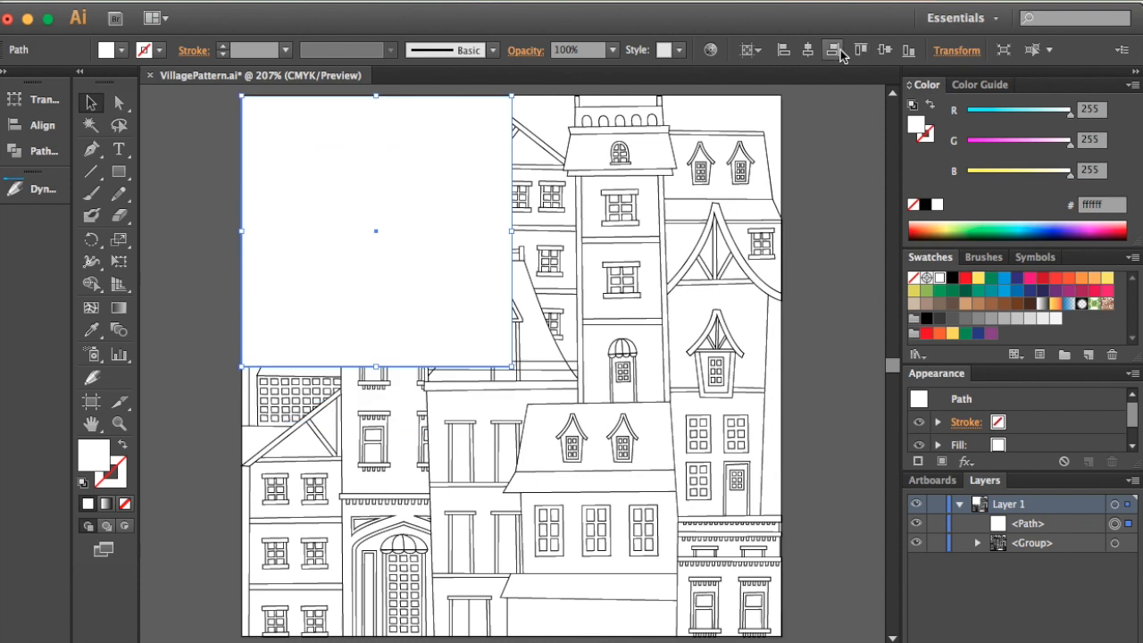
{"action": "left_click", "coordinate": [833, 51]}
{"action": "left_click", "coordinate": [786, 51]}
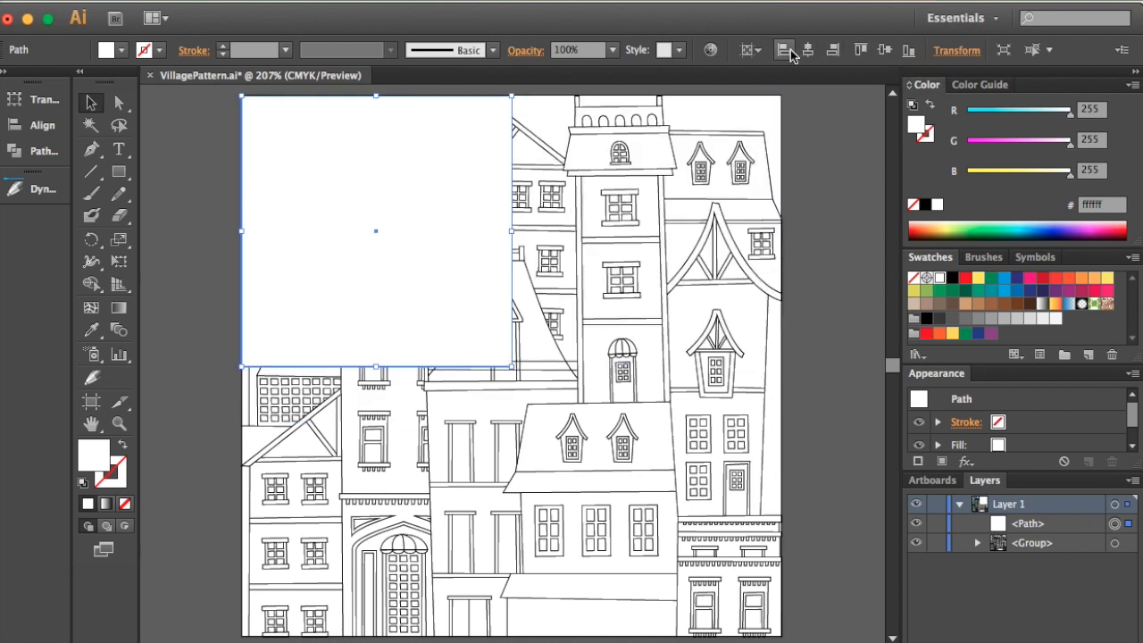
{"action": "key", "text": "super+shift+b"}
{"action": "key", "text": "super+7"}
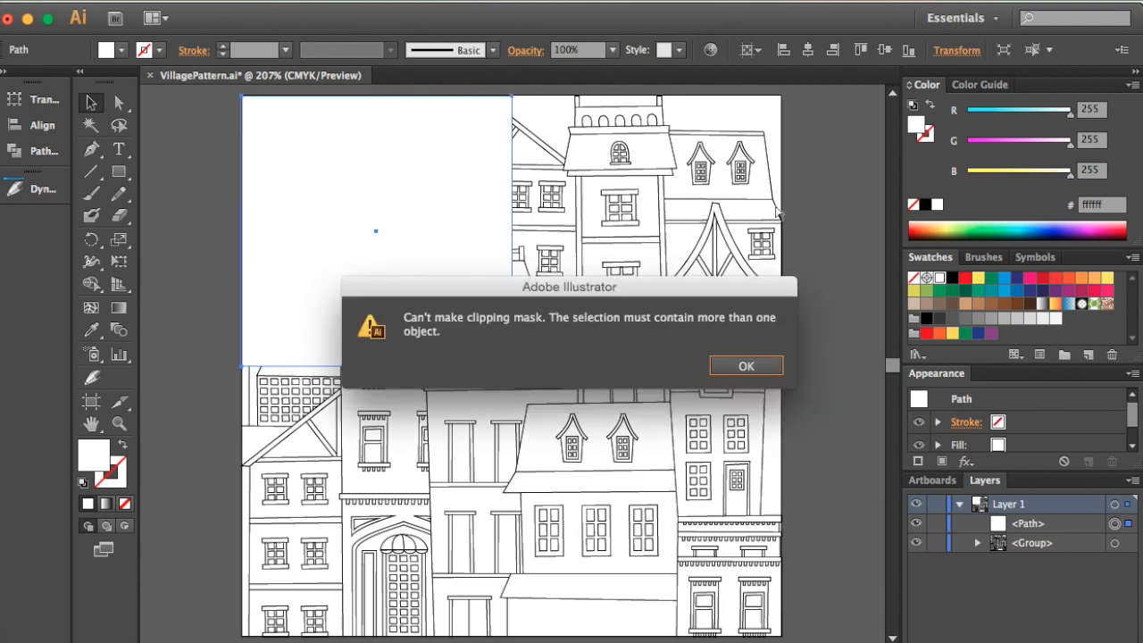
{"action": "left_click", "coordinate": [753, 365]}
Make a clipping mask from the square and all the artwork so only the upper-left quadrant is kept.
{"action": "key", "text": "super+a"}
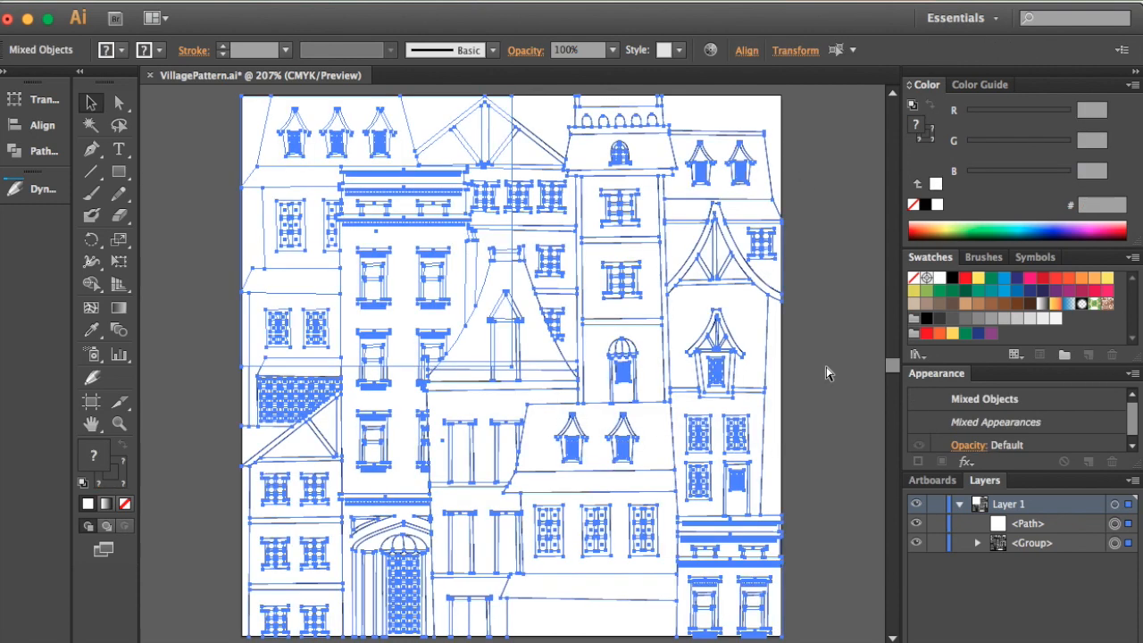
{"action": "key", "text": "super+7"}
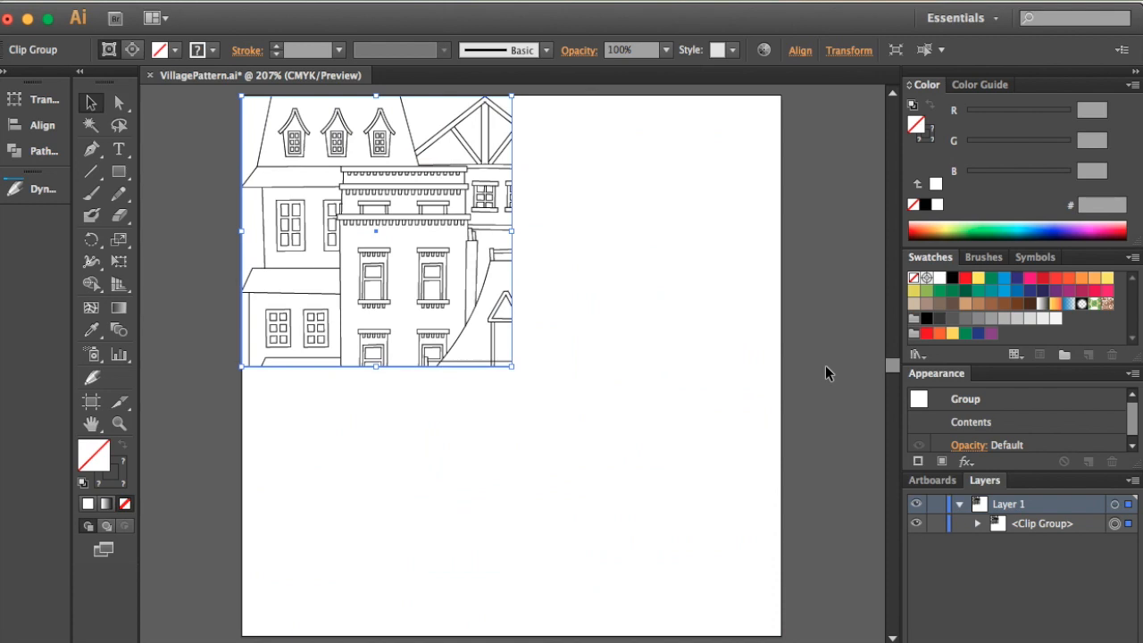
Release the clipping mask and clip the artwork to the square aligned with the artboard's upper-right corner.
{"action": "key", "text": "super+alt+7"}
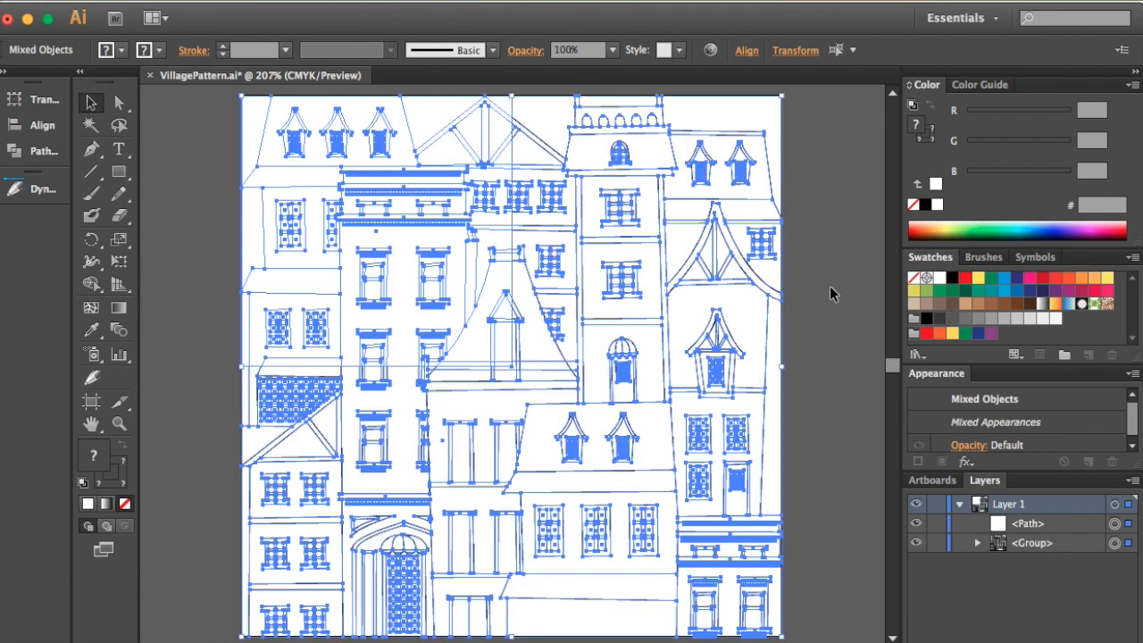
{"action": "left_click", "coordinate": [823, 225]}
{"action": "left_click", "coordinate": [424, 159]}
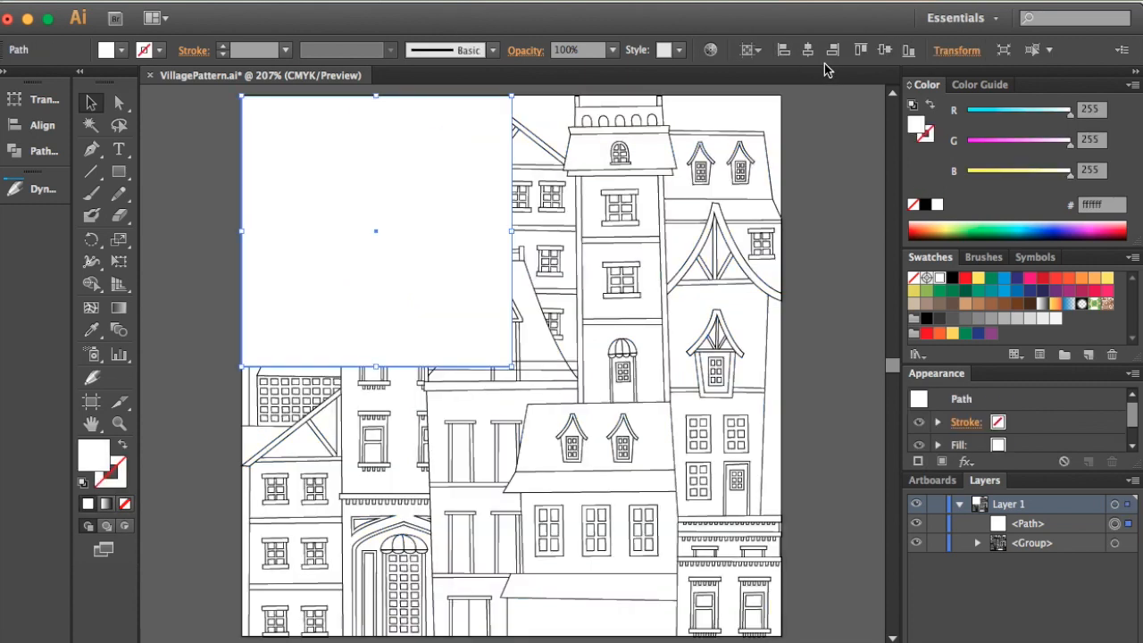
{"action": "left_click", "coordinate": [832, 50]}
{"action": "key", "text": "super+a"}
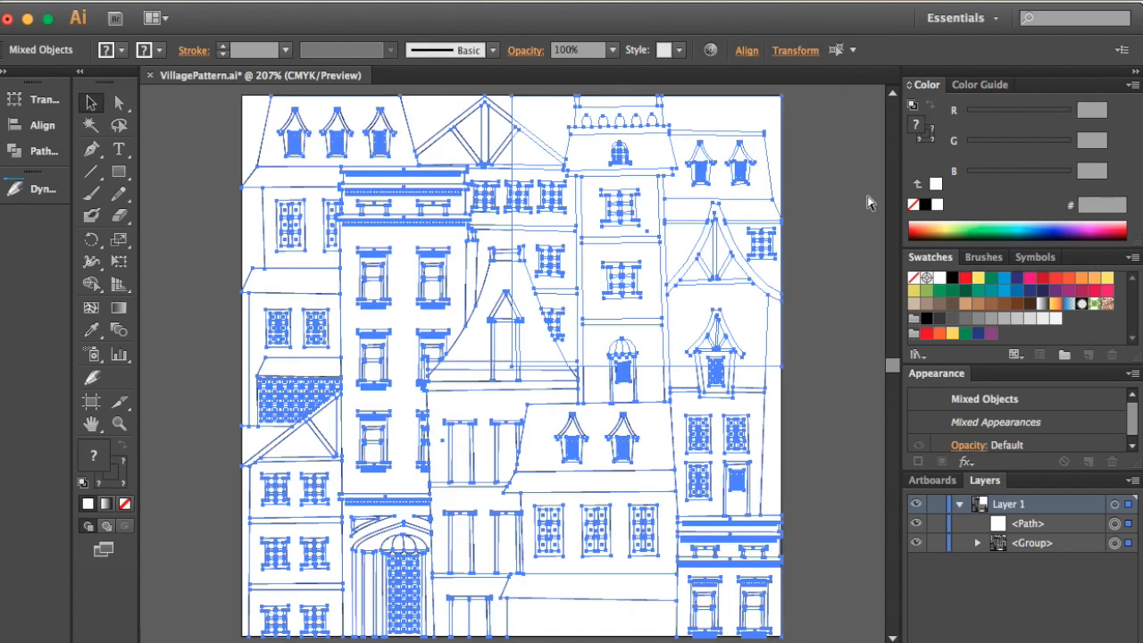
{"action": "key", "text": "super+7"}
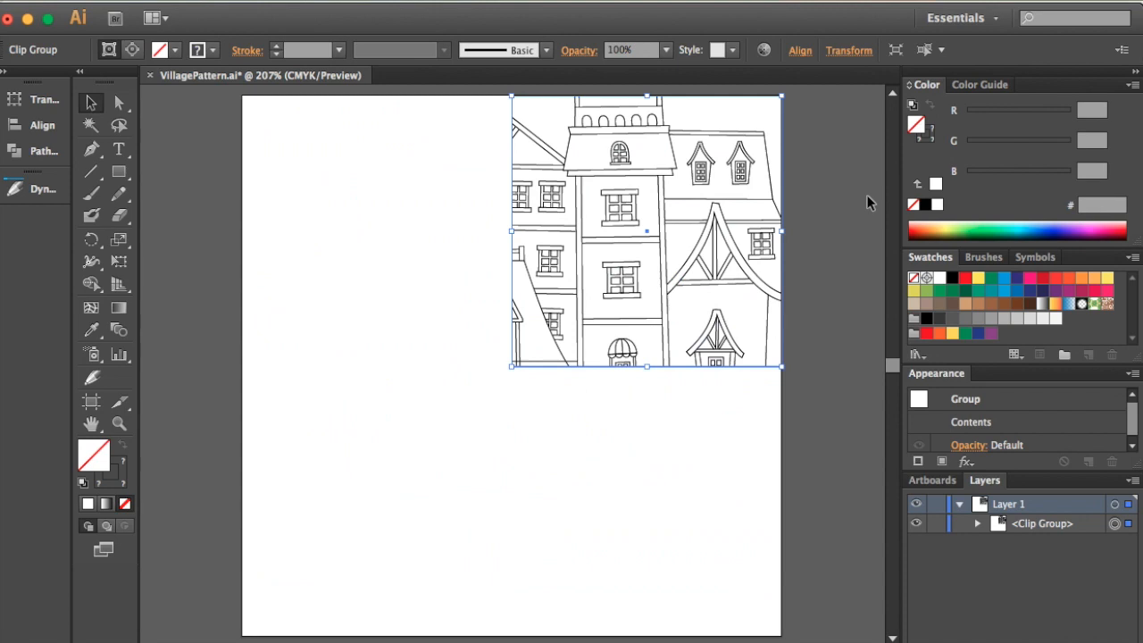
Undo the clipping mask and clip the artwork to the square aligned with the artboard's lower-right corner.
{"action": "key", "text": "super+z"}
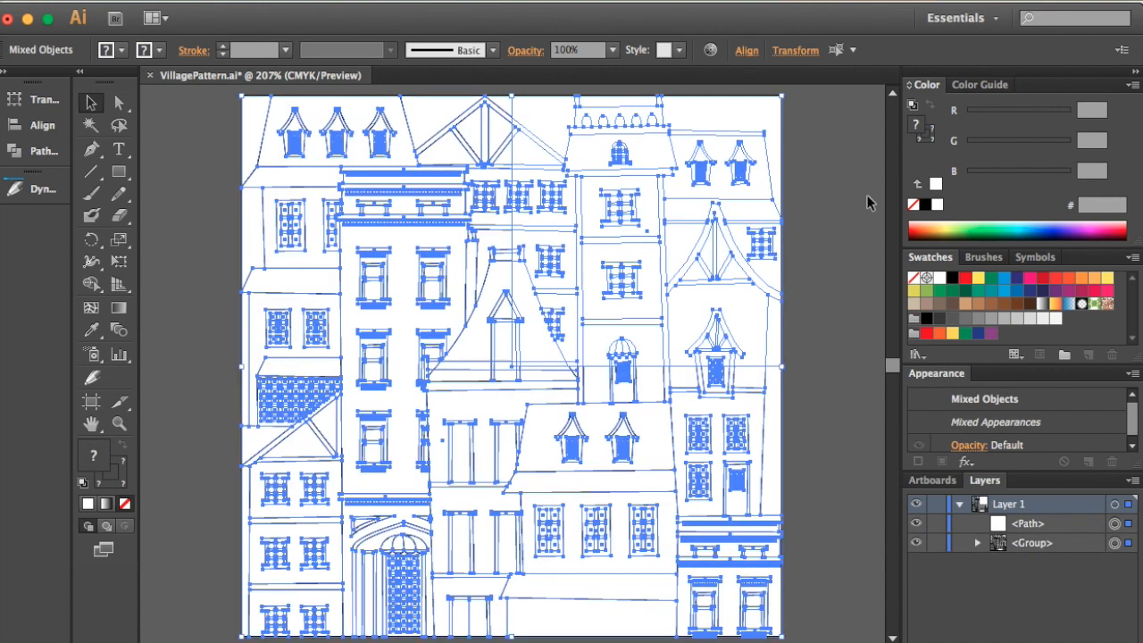
{"action": "key", "text": "super+shift+a"}
{"action": "left_click", "coordinate": [759, 141]}
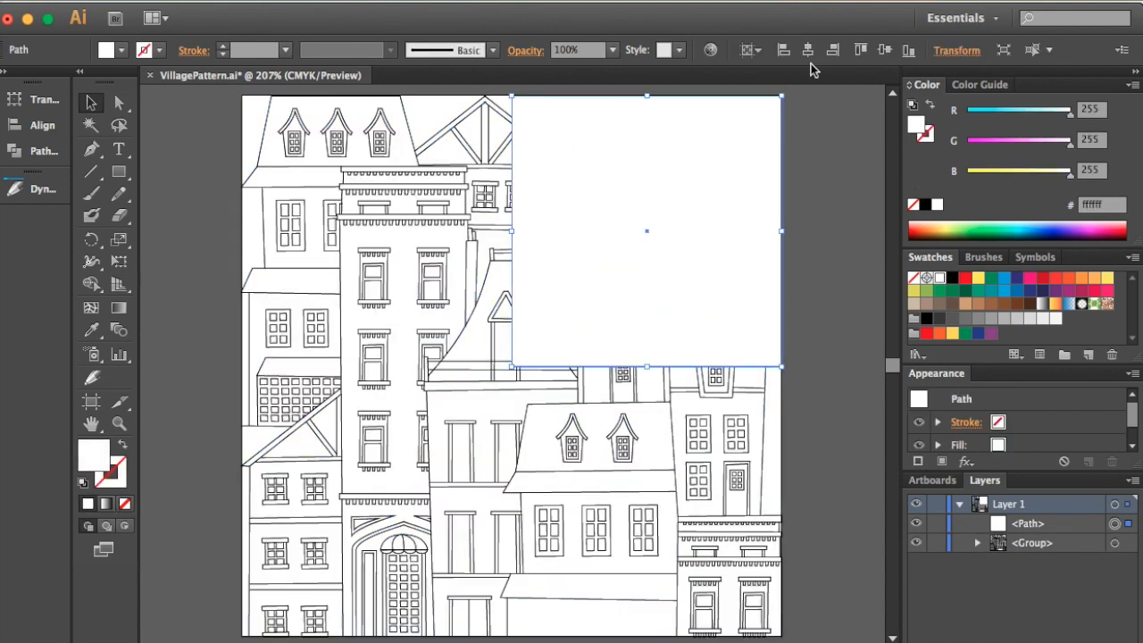
{"action": "left_click", "coordinate": [908, 50]}
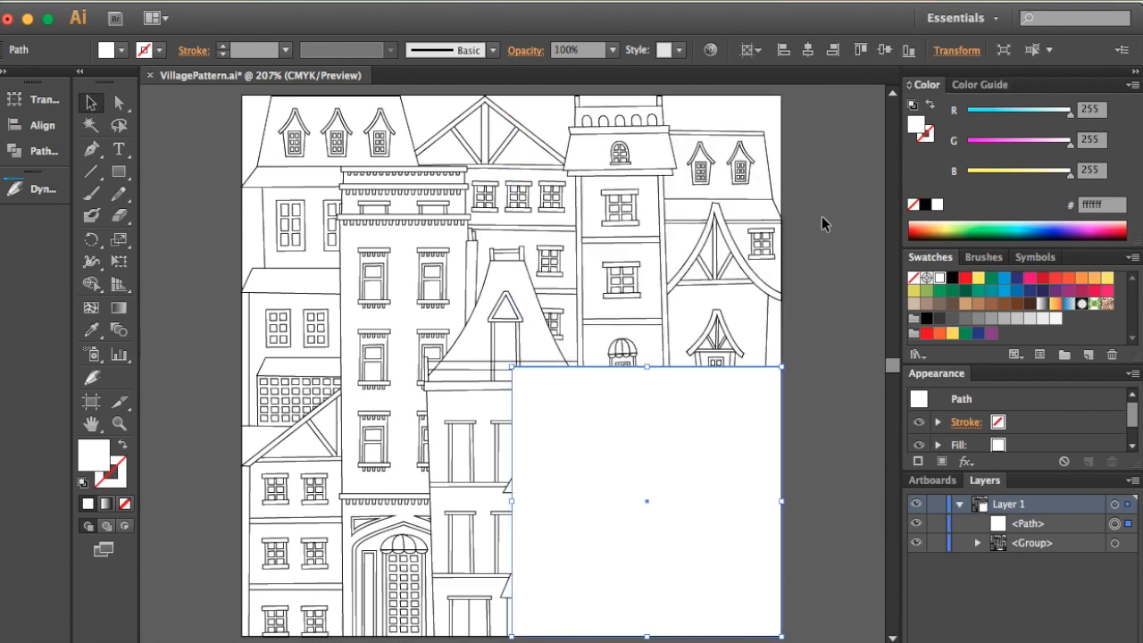
{"action": "key", "text": "super+a"}
{"action": "key", "text": "super+7"}
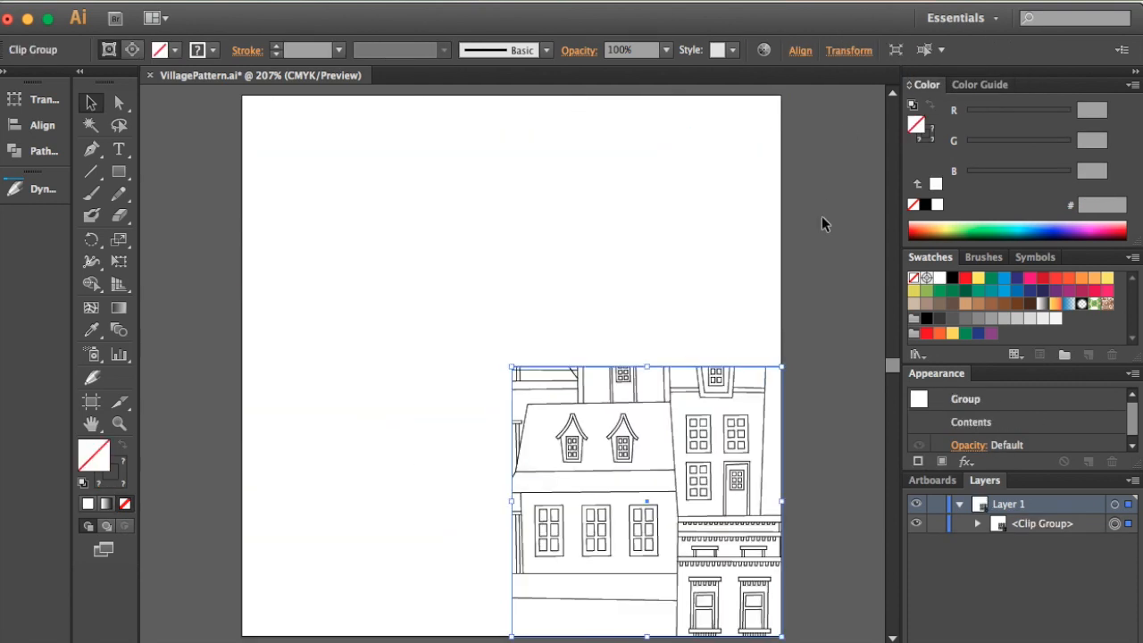
Undo the clipping mask on the lower-right quadrant.
{"action": "left_click", "coordinate": [823, 225]}
{"action": "key", "text": "super+z"}
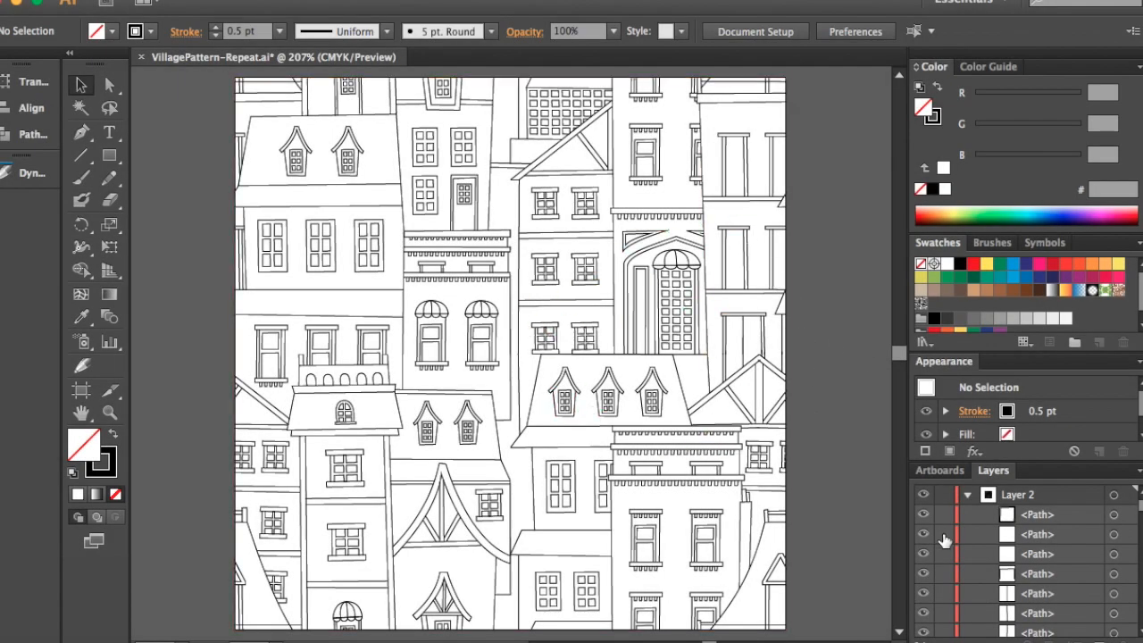
Find the clip groups at the end of Layer 2 and release the clipping mask of the upper-right quadrant.
{"action": "left_click", "coordinate": [968, 495]}
{"action": "left_click", "coordinate": [968, 495]}
{"action": "scroll", "coordinate": [1052, 581], "scroll_direction": "down", "scroll_amount": 1}
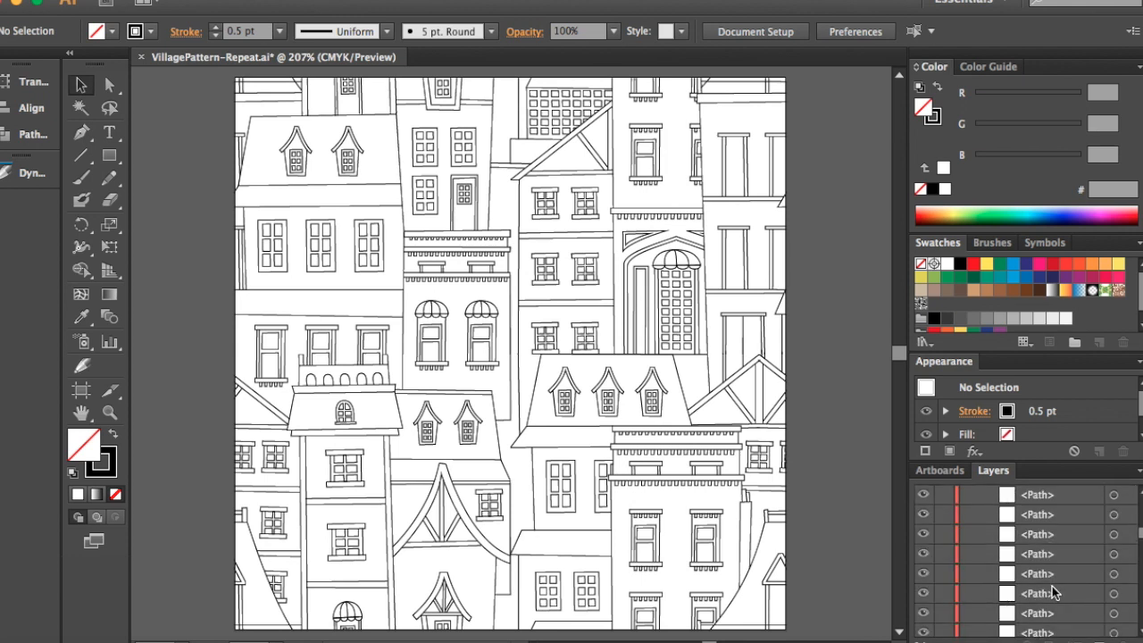
{"action": "scroll", "coordinate": [1054, 592], "scroll_direction": "down", "scroll_amount": 3}
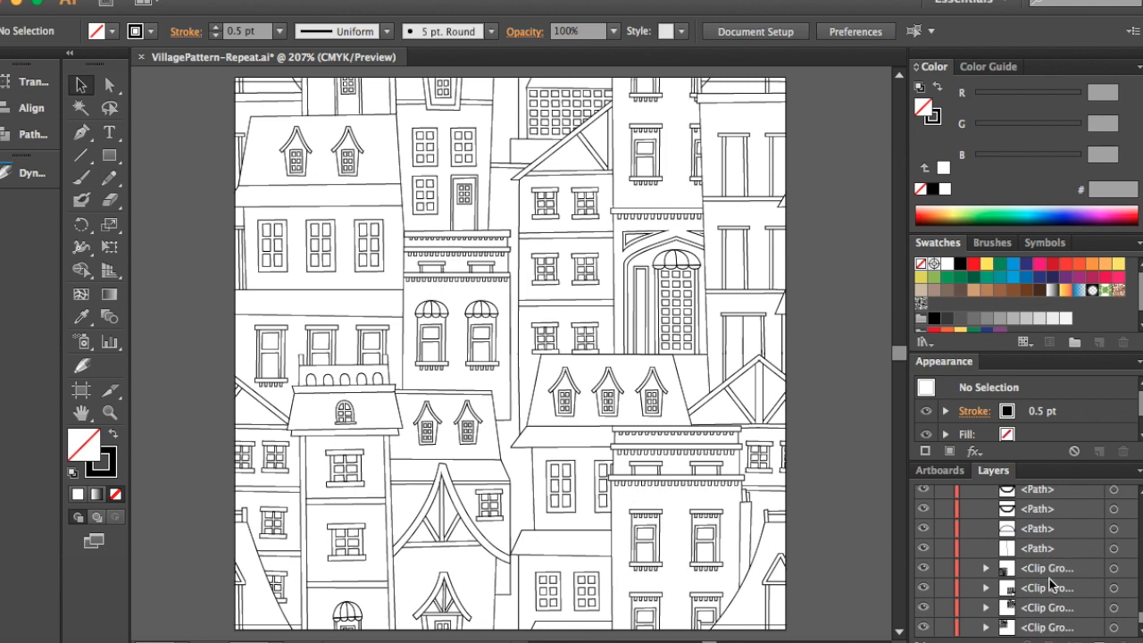
{"action": "left_click", "coordinate": [1115, 570]}
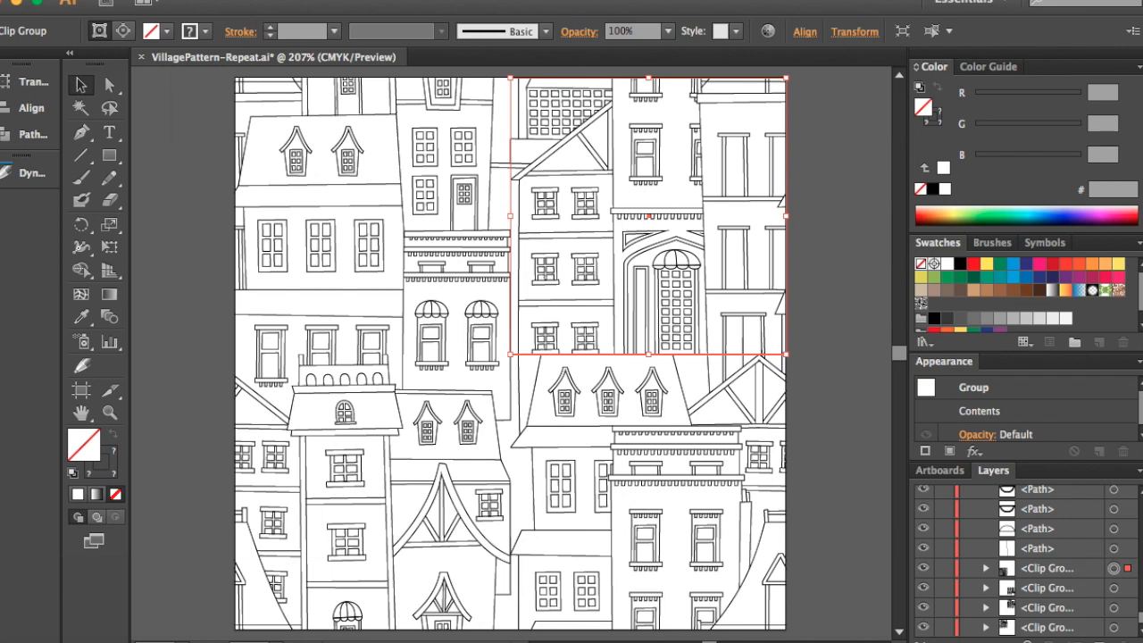
{"action": "left_click", "coordinate": [201, 2]}
{"action": "mouse_move", "coordinate": [368, 480]}
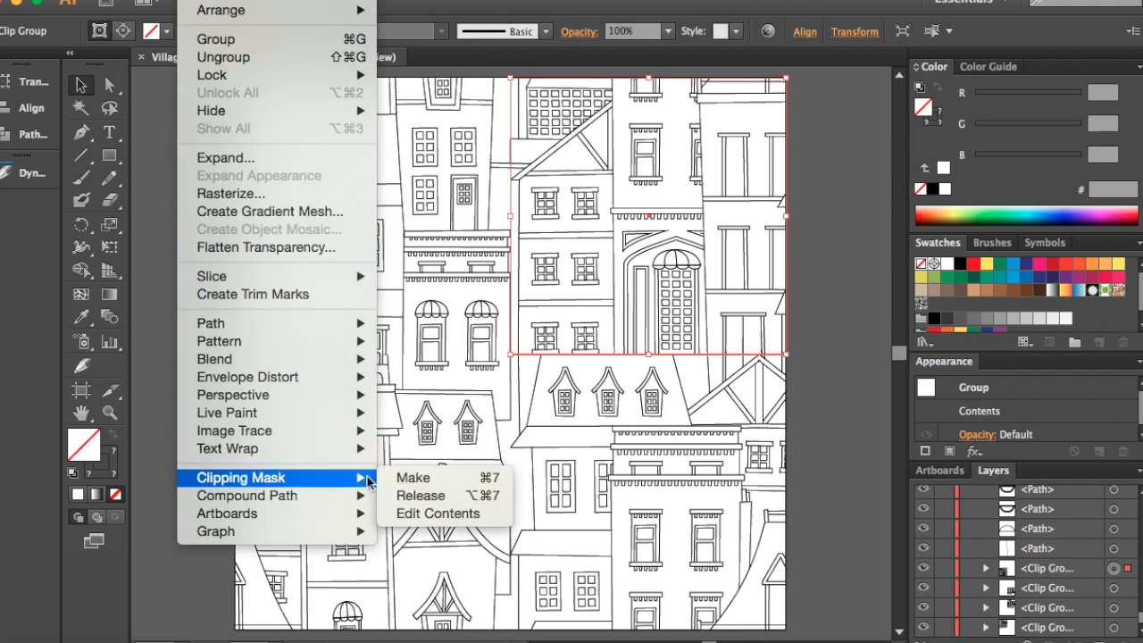
{"action": "left_click", "coordinate": [421, 496]}
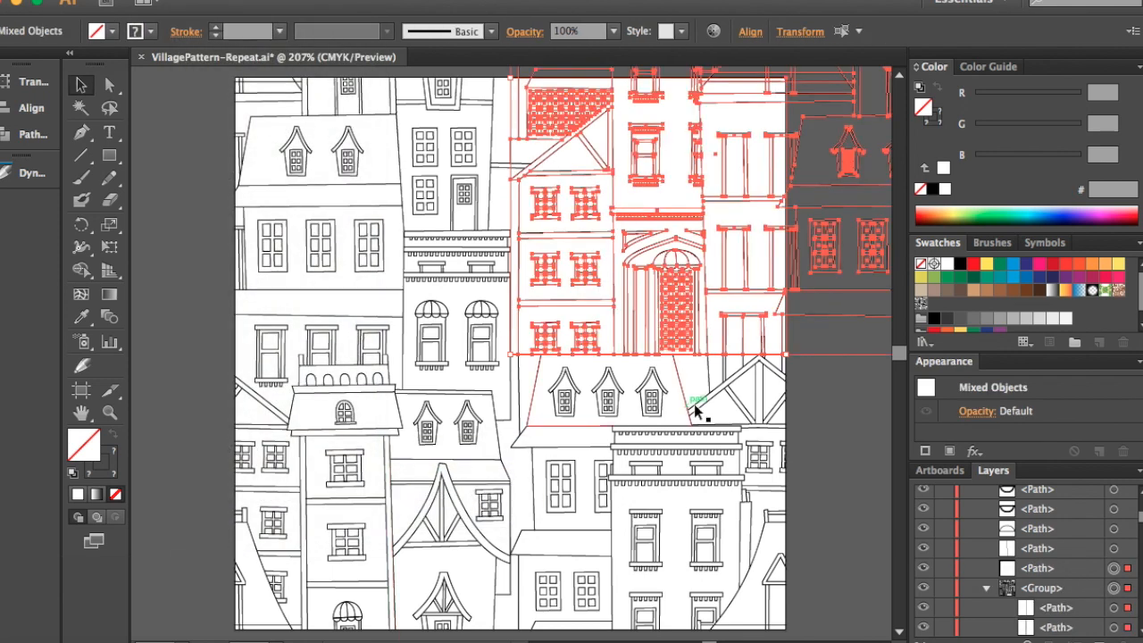
{"action": "left_click", "coordinate": [871, 478]}
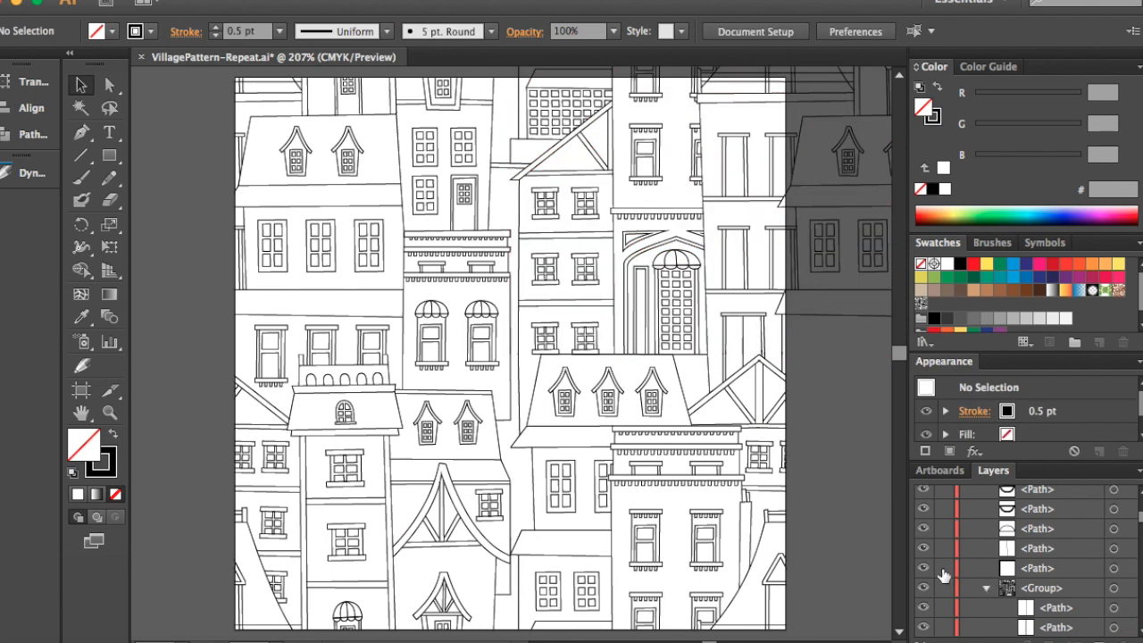
Collapse the released group and release the clipping mask of the upper-left quadrant's clip group.
{"action": "left_click", "coordinate": [986, 589]}
{"action": "left_click", "coordinate": [986, 607]}
{"action": "left_click", "coordinate": [1113, 609]}
{"action": "left_click", "coordinate": [201, 0]}
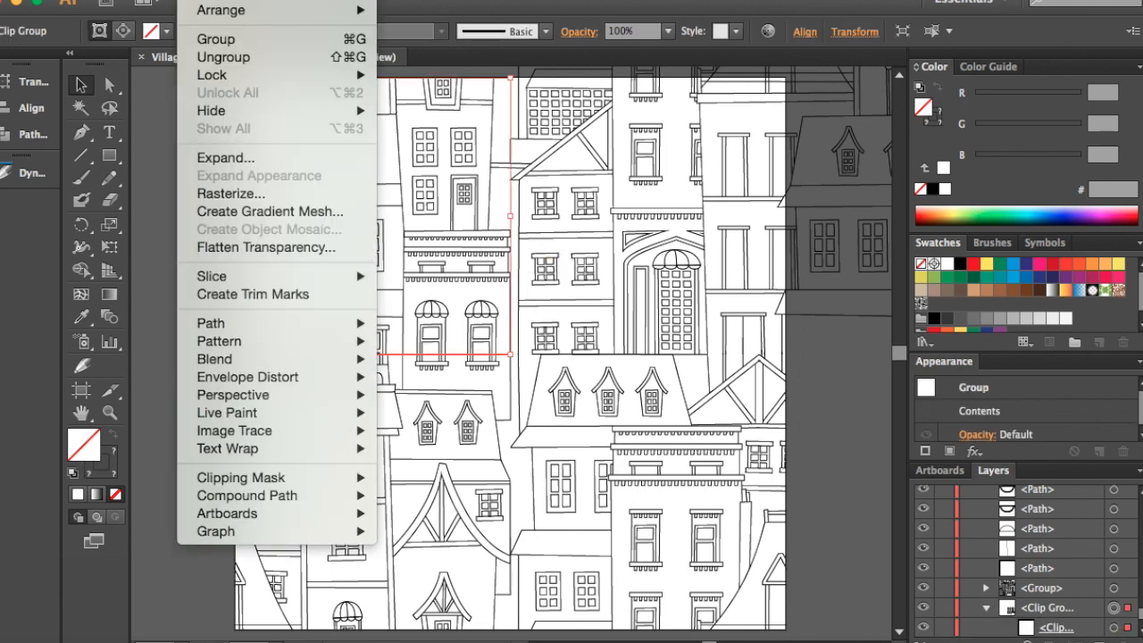
{"action": "left_click", "coordinate": [418, 492]}
Delete the two leftover mask squares of the released upper-left and upper-right quadrants.
{"action": "left_click", "coordinate": [1127, 607]}
{"action": "key", "text": "Delete"}
{"action": "left_click", "coordinate": [1123, 570]}
{"action": "key", "text": "Delete"}
Release the clipping mask of the lower-left quadrant's clip group.
{"action": "left_click", "coordinate": [987, 608]}
{"action": "left_click", "coordinate": [1115, 609]}
{"action": "left_click", "coordinate": [201, 0]}
{"action": "mouse_move", "coordinate": [304, 484]}
{"action": "left_click", "coordinate": [418, 494]}
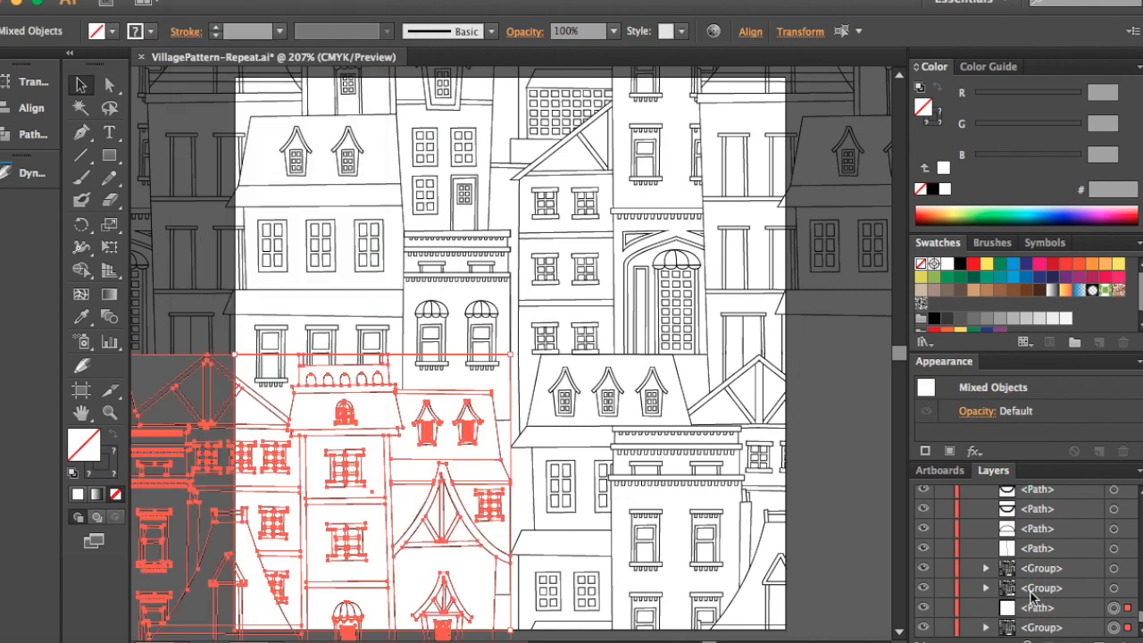
Delete the leftover mask square of the released lower-left quadrant.
{"action": "left_click", "coordinate": [1129, 609]}
{"action": "key", "text": "Delete"}
Release the clipping mask of the lower-right quadrant's clip group and delete its leftover mask square.
{"action": "left_click", "coordinate": [987, 628]}
{"action": "left_click", "coordinate": [1115, 628]}
{"action": "left_click", "coordinate": [201, 0]}
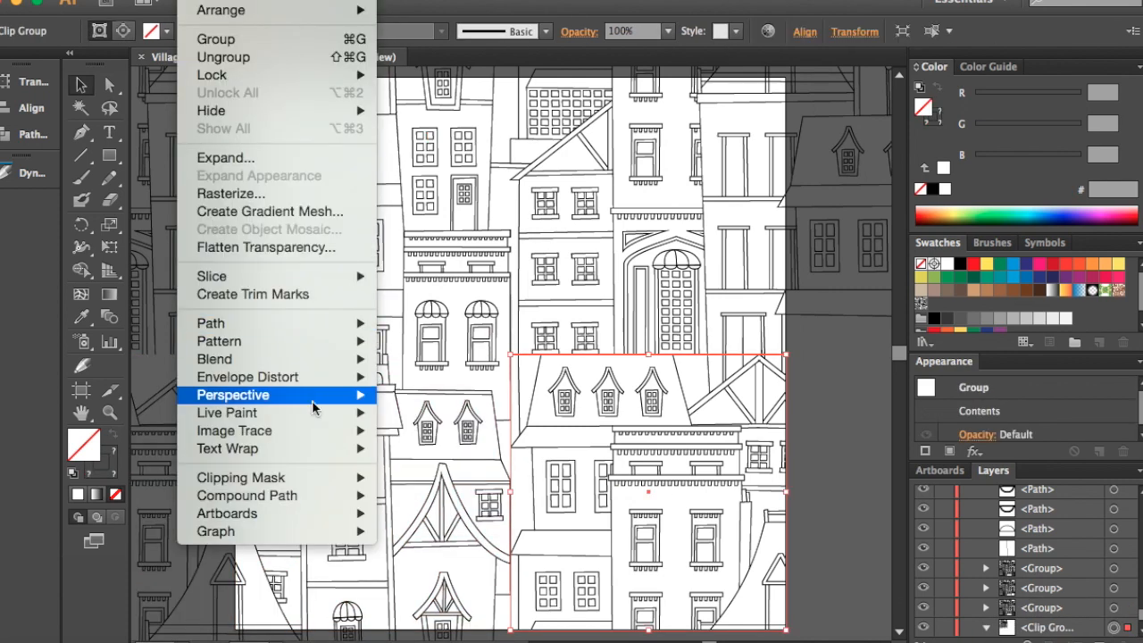
{"action": "mouse_move", "coordinate": [304, 408]}
{"action": "left_click", "coordinate": [418, 420]}
{"action": "left_click", "coordinate": [1128, 628]}
{"action": "key", "text": "Delete"}
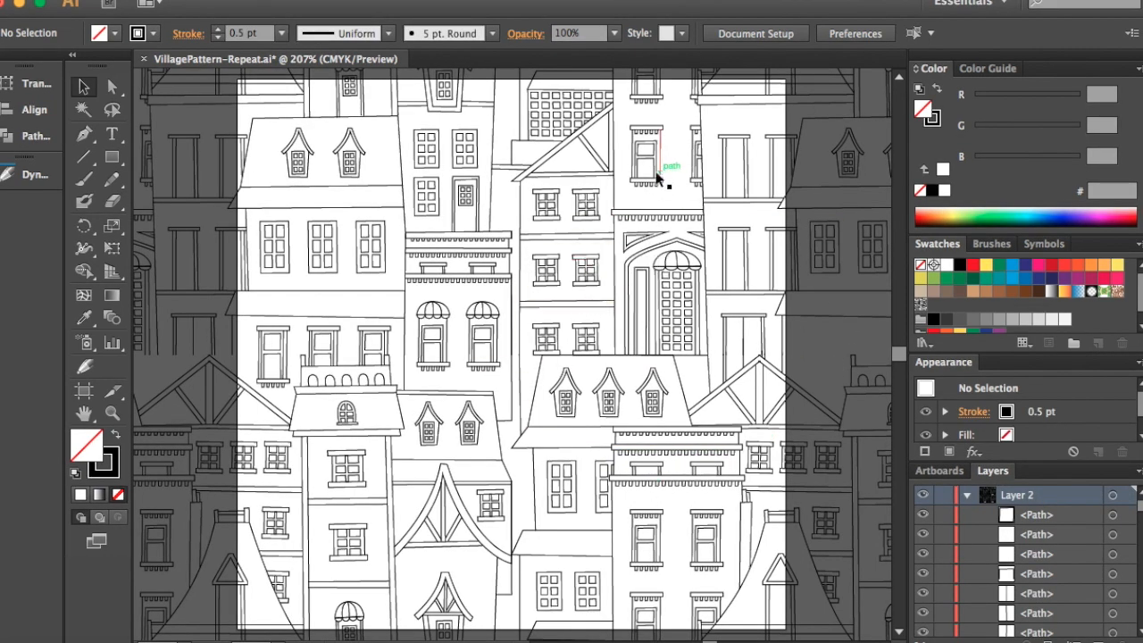
Set the stroke colour to None with nothing selected.
{"action": "left_click", "coordinate": [152, 33]}
{"action": "left_click", "coordinate": [1, 64]}
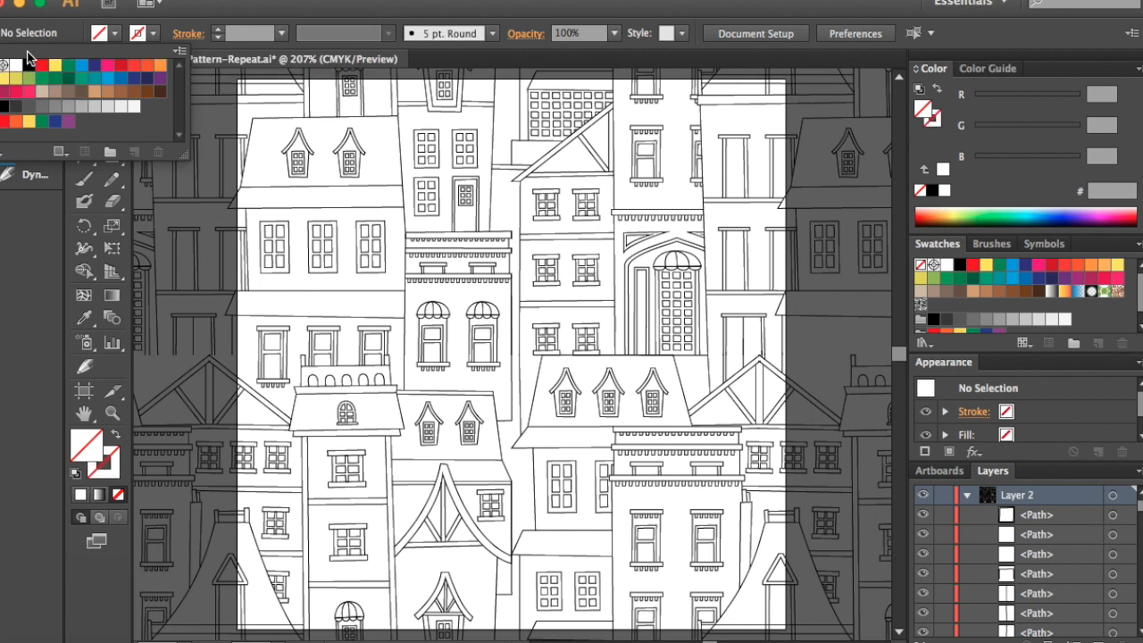
{"action": "left_click", "coordinate": [222, 9]}
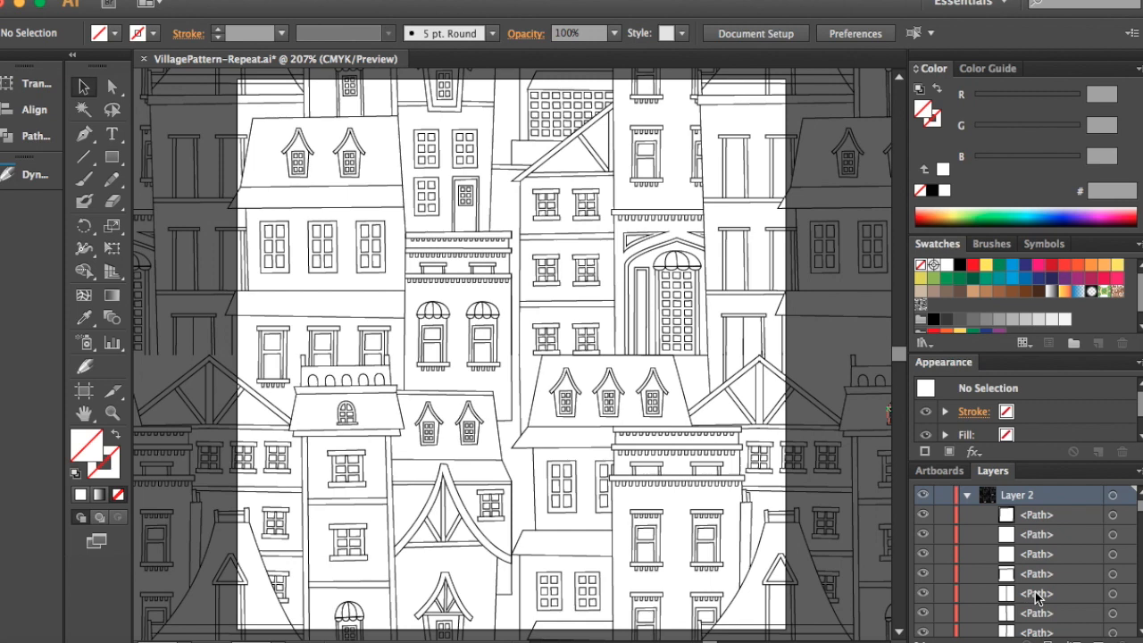
Group all the village artwork on Layer 2 into one group and deselect it.
{"action": "key", "text": "super+a"}
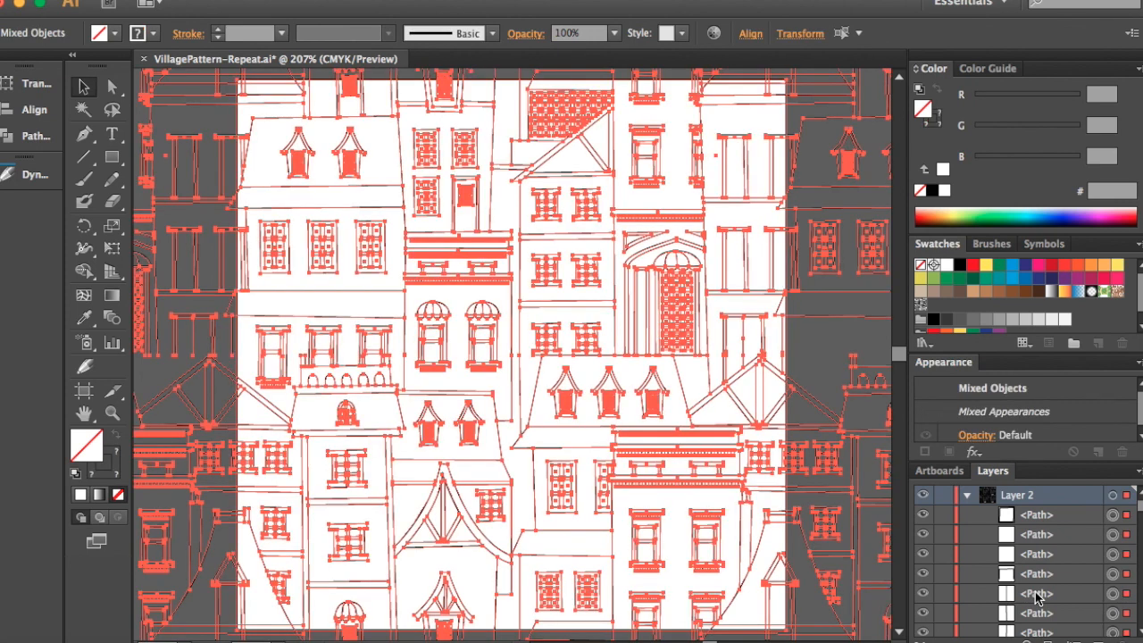
{"action": "key", "text": "super+g"}
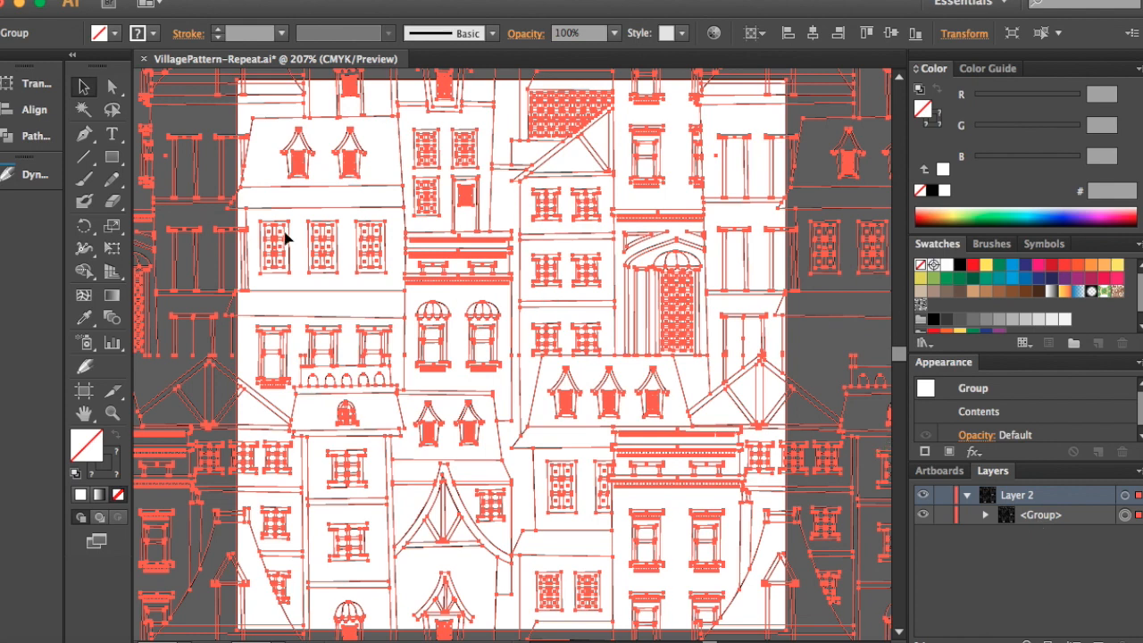
{"action": "key", "text": "ctrl+shift+a"}
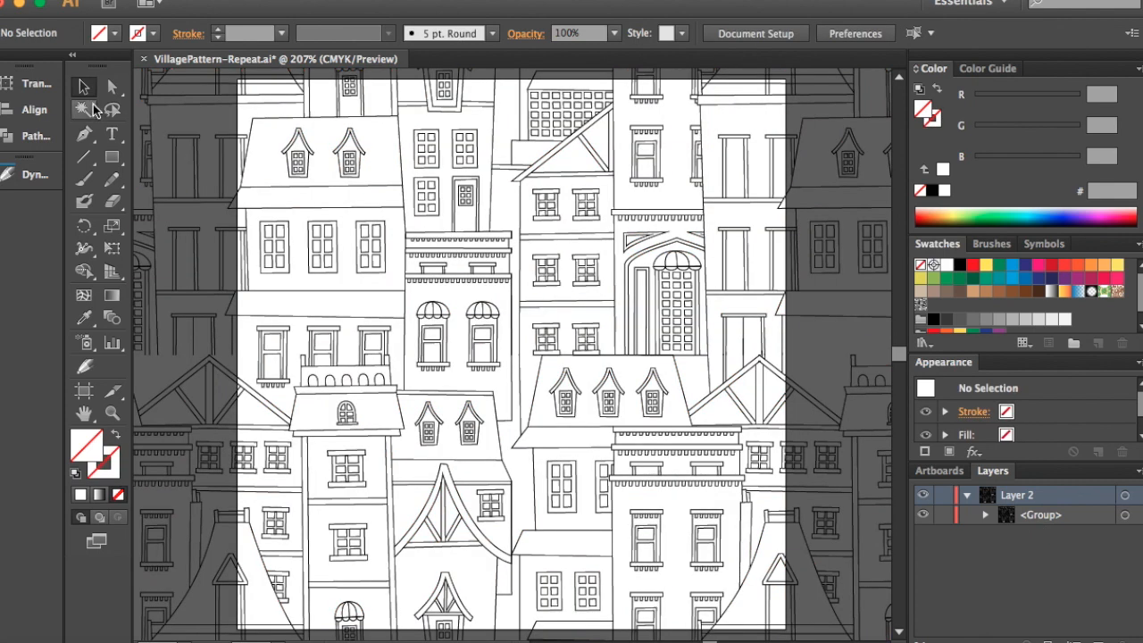
Create an unfilled 10 x 10 cm square above the village group and centre it horizontally and vertically on the artboard.
{"action": "key", "text": "m"}
{"action": "left_click", "coordinate": [204, 115]}
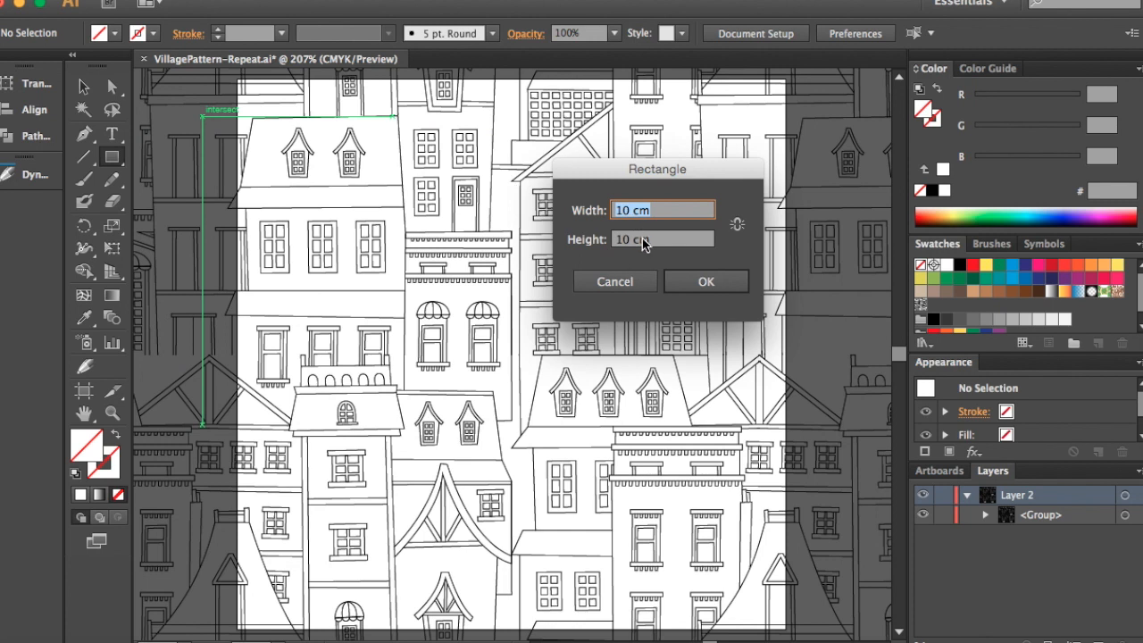
{"action": "left_click", "coordinate": [705, 281]}
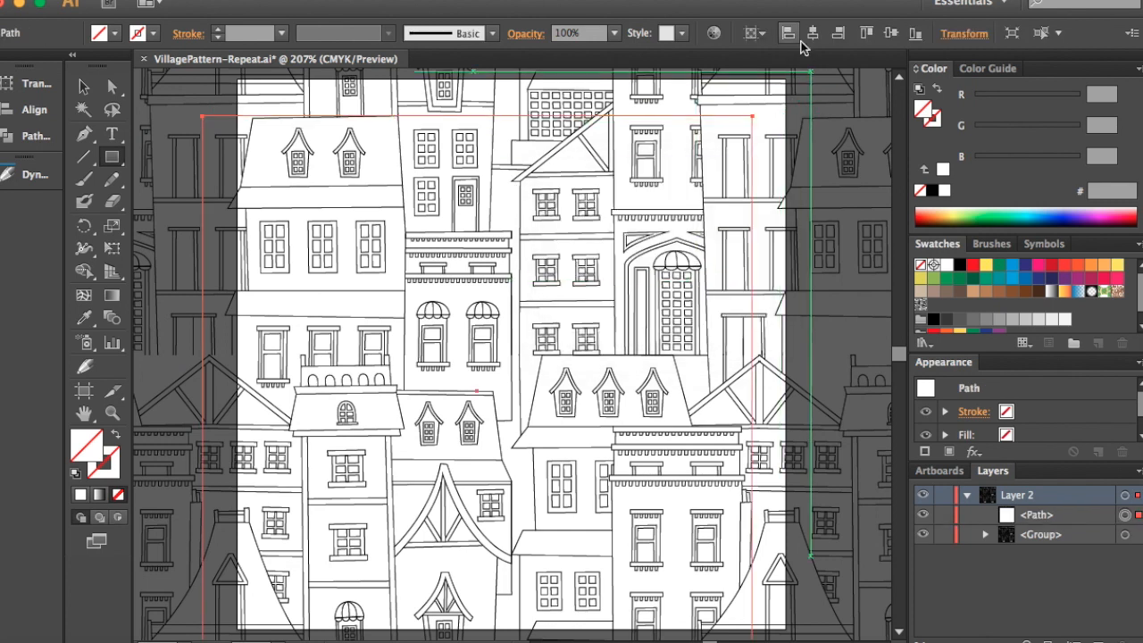
{"action": "left_click", "coordinate": [811, 36]}
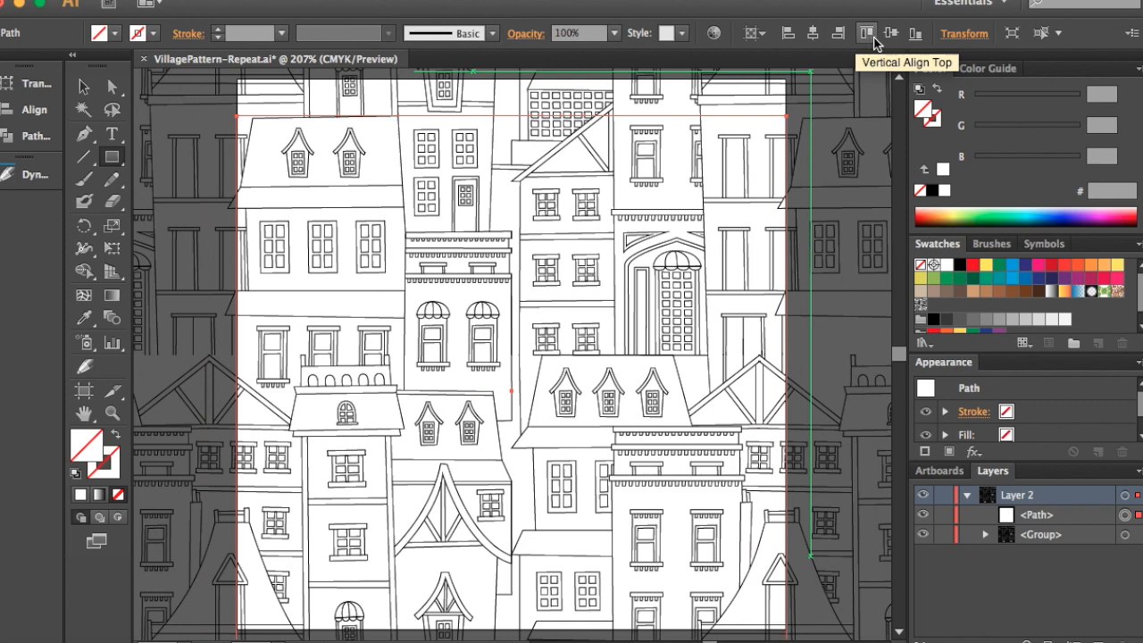
{"action": "left_click", "coordinate": [889, 36]}
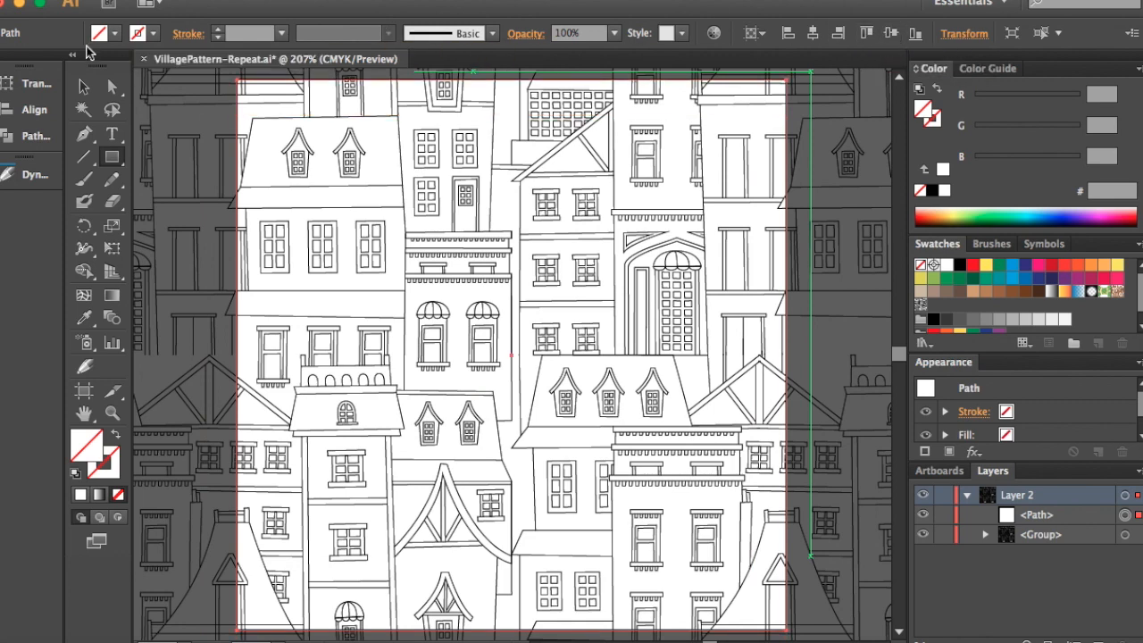
Make a clipping mask from the centred square and the whole village group, and deselect the result.
{"action": "left_click", "coordinate": [85, 86]}
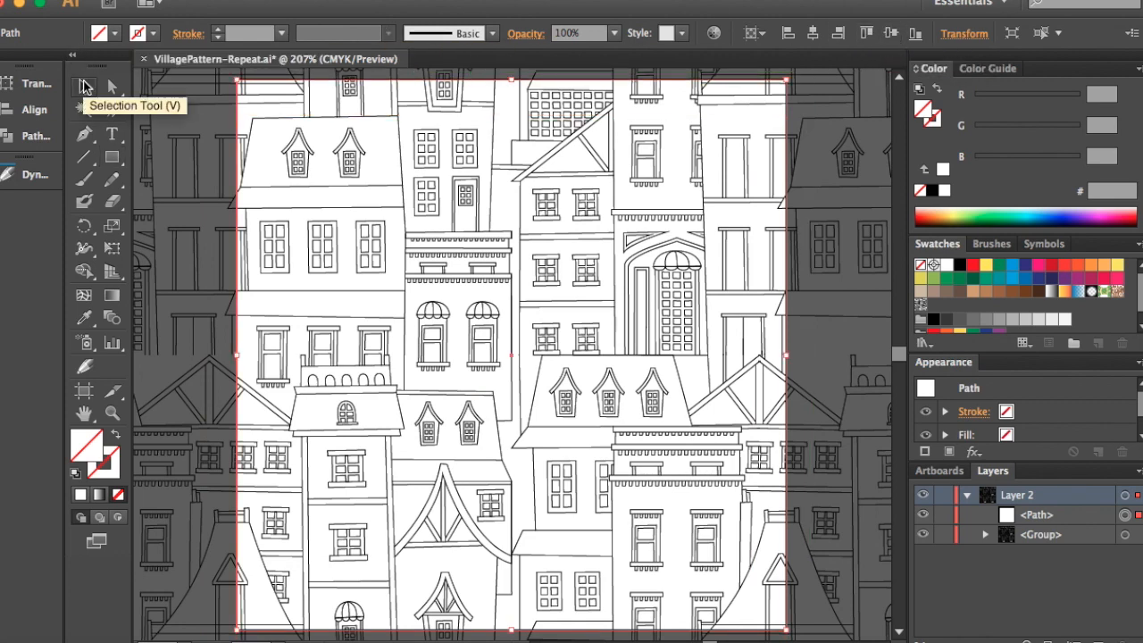
{"action": "key", "text": "super+a"}
{"action": "left_click", "coordinate": [207, 1]}
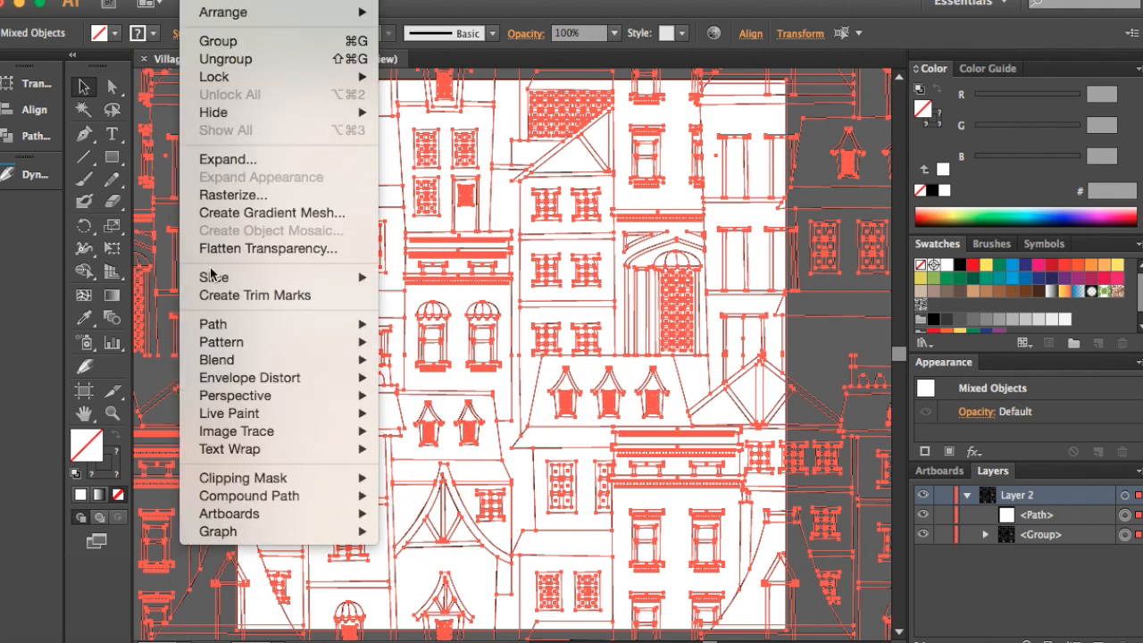
{"action": "mouse_move", "coordinate": [315, 475]}
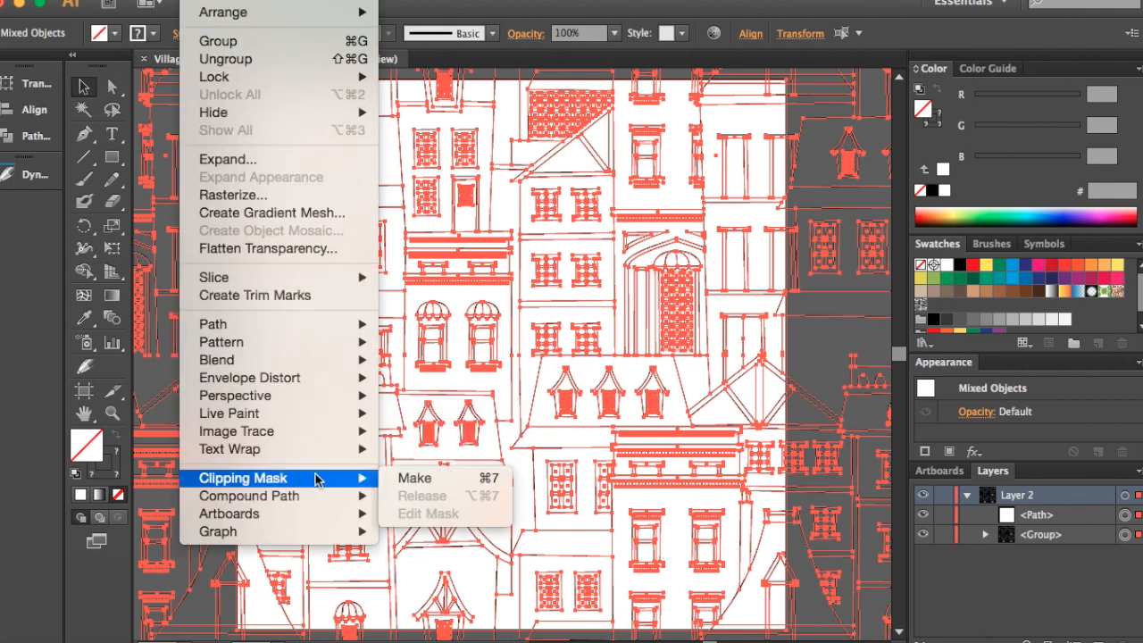
{"action": "left_click", "coordinate": [402, 476]}
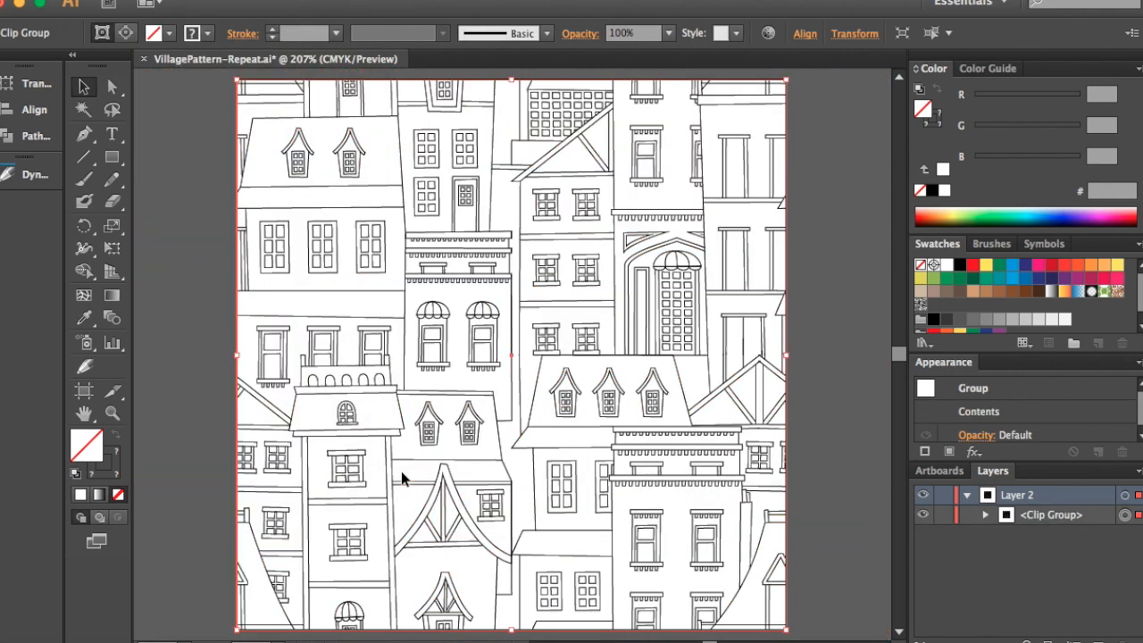
{"action": "left_click", "coordinate": [805, 300]}
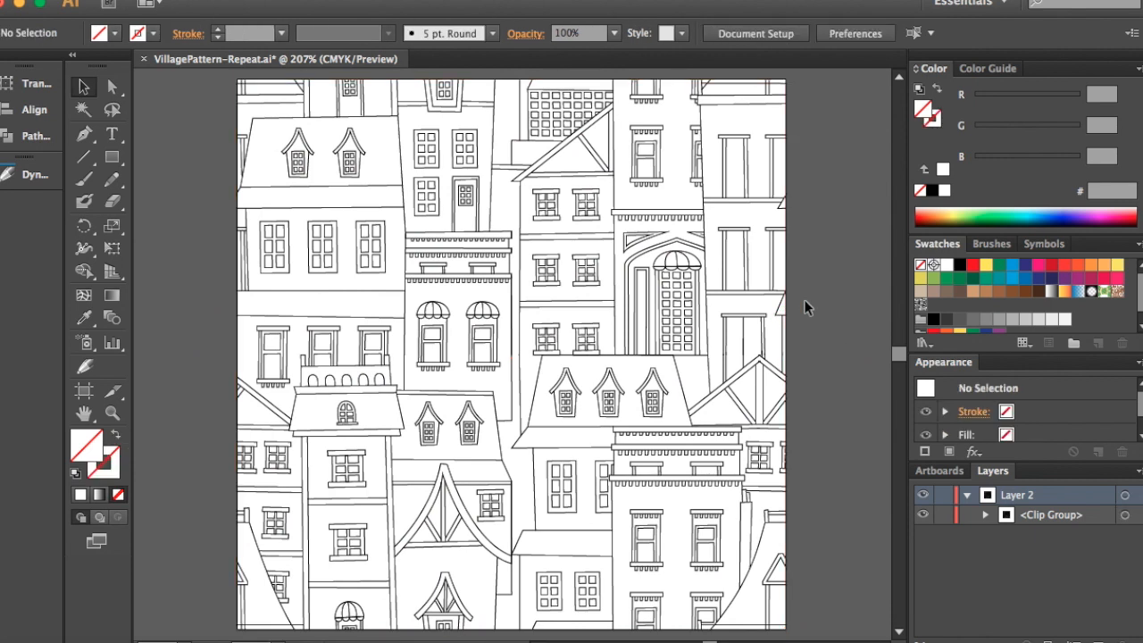
Add the clipped village artwork to the swatches as a new pattern swatch and deselect it.
{"action": "left_click", "coordinate": [597, 276]}
{"action": "left_click_drag", "start_coordinate": [641, 237], "coordinate": [938, 316]}
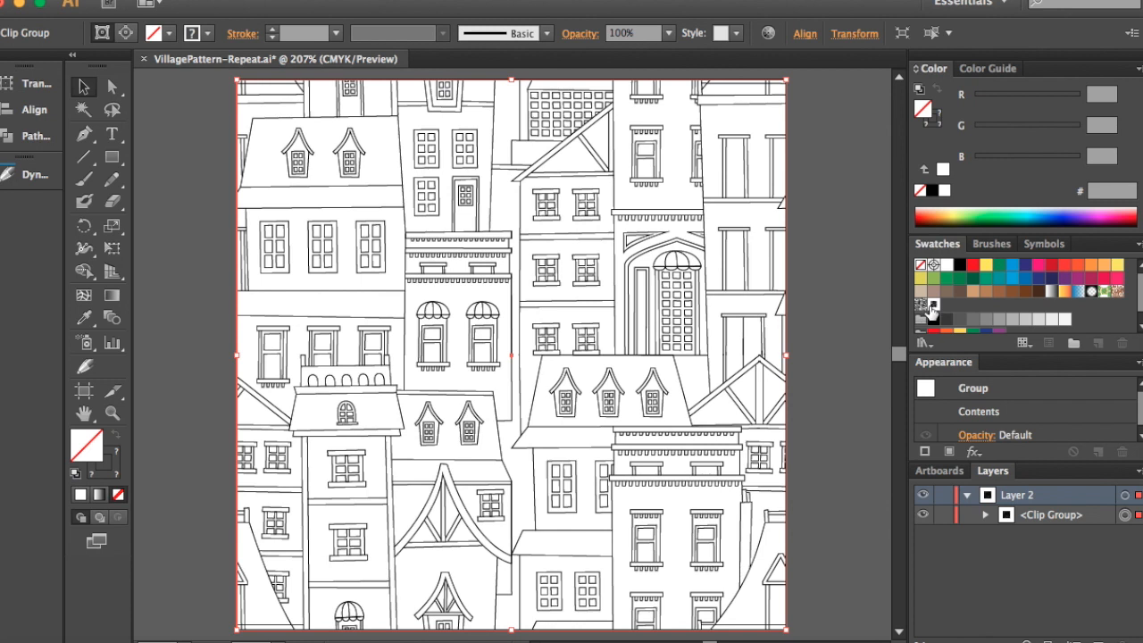
{"action": "left_click", "coordinate": [820, 344]}
Create another 10 x 10 cm square above the clip group and centre it on the artboard in both directions.
{"action": "left_click", "coordinate": [112, 157]}
{"action": "left_click", "coordinate": [390, 168]}
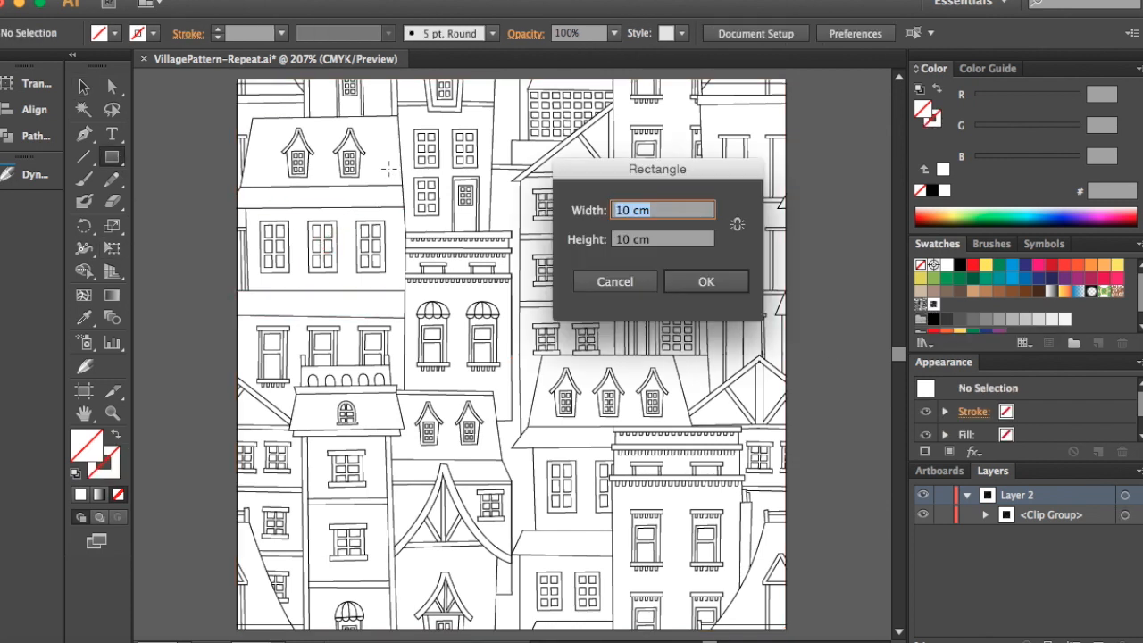
{"action": "left_click", "coordinate": [706, 281]}
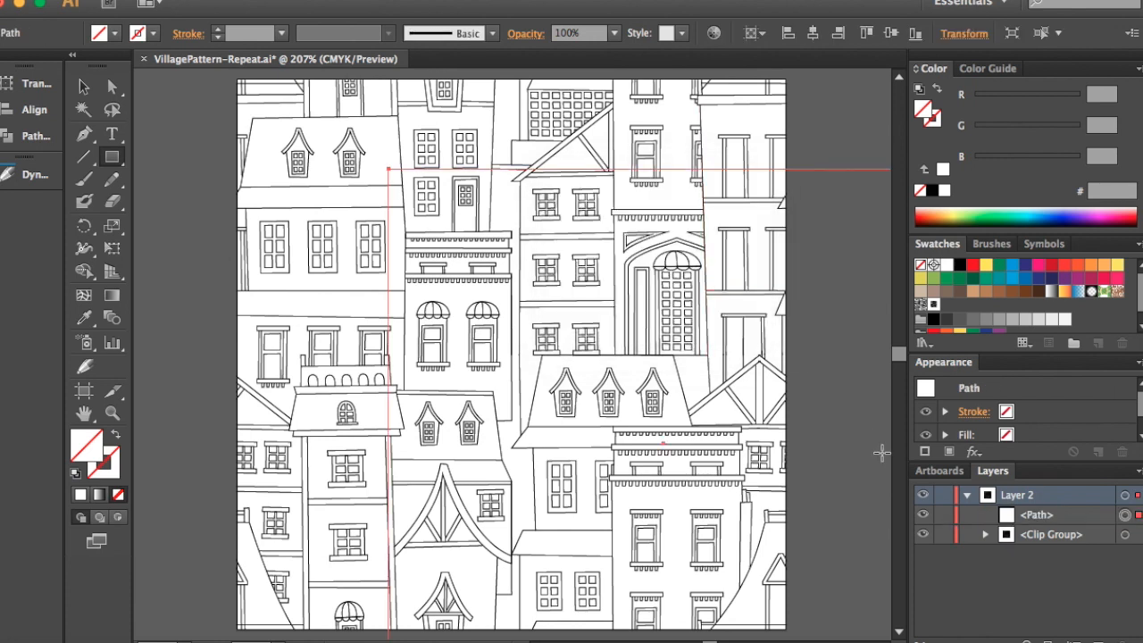
{"action": "left_click", "coordinate": [812, 33]}
{"action": "left_click", "coordinate": [891, 33]}
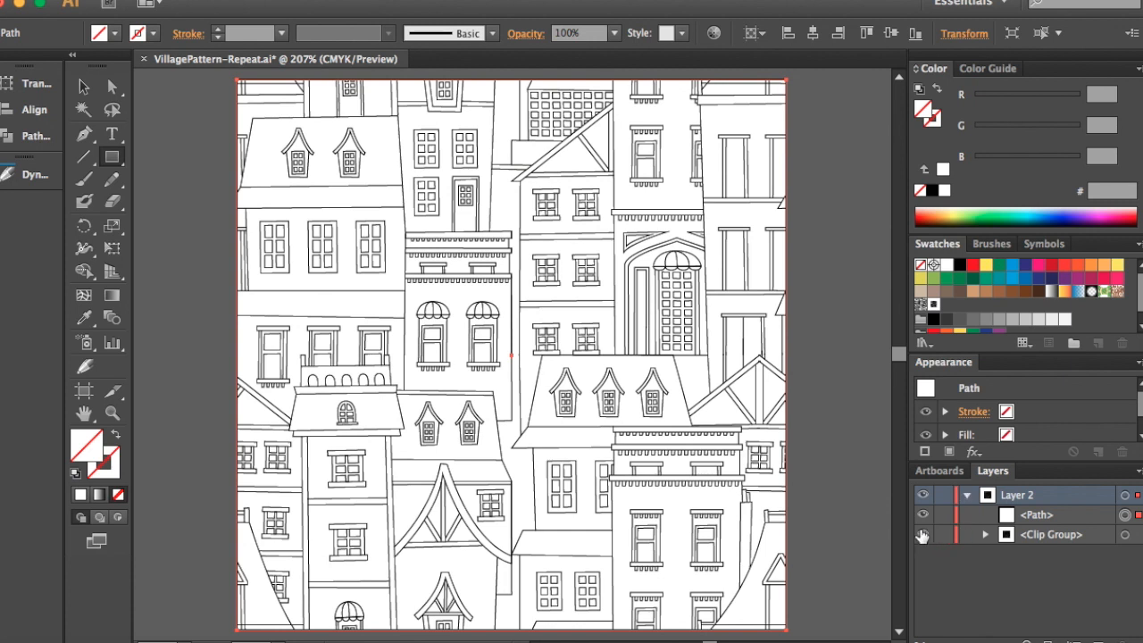
Hide the village clip group and fill the new square with the new village pattern swatch.
{"action": "left_click", "coordinate": [922, 534]}
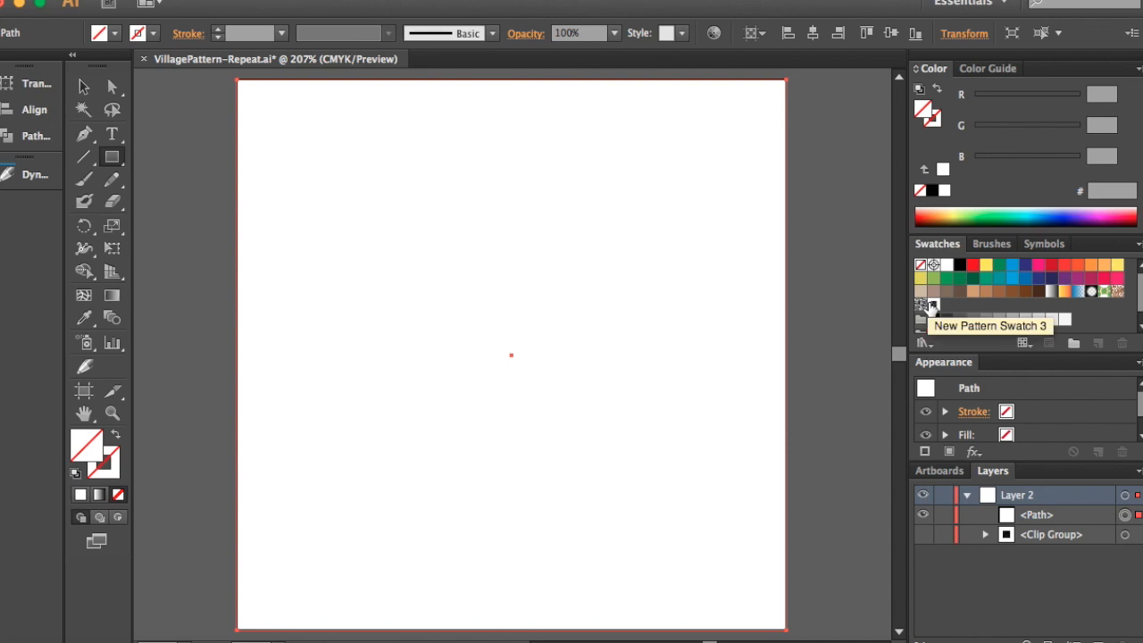
{"action": "left_click", "coordinate": [931, 305]}
Edit the new village pattern swatch, turn on Size Tile to Art, and finish pattern editing.
{"action": "double_click", "coordinate": [932, 305]}
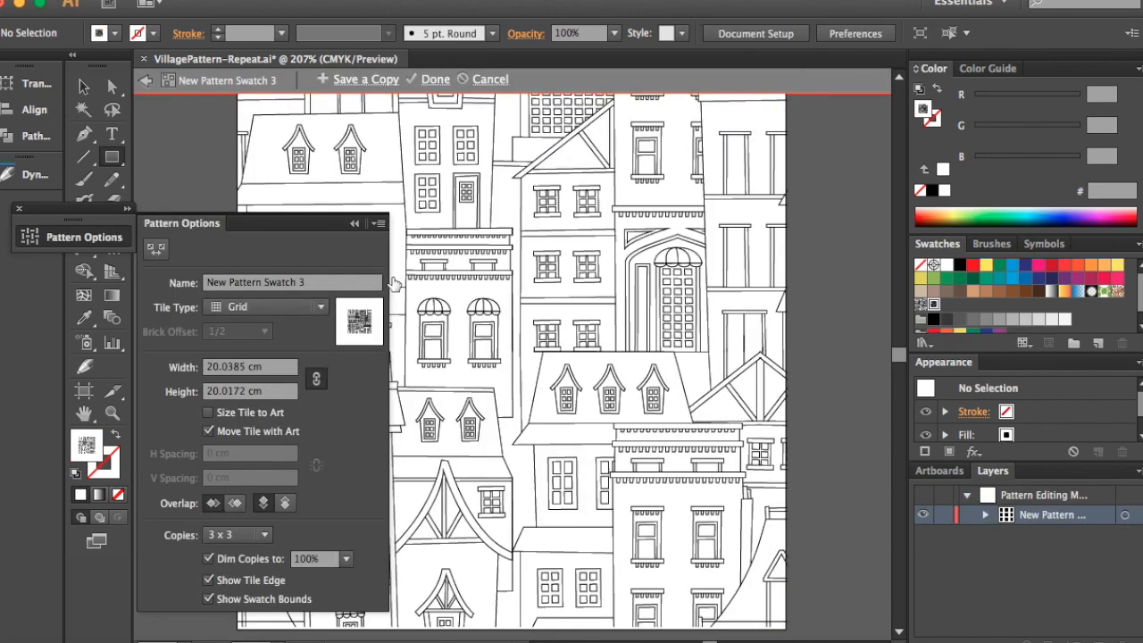
{"action": "left_click", "coordinate": [213, 415]}
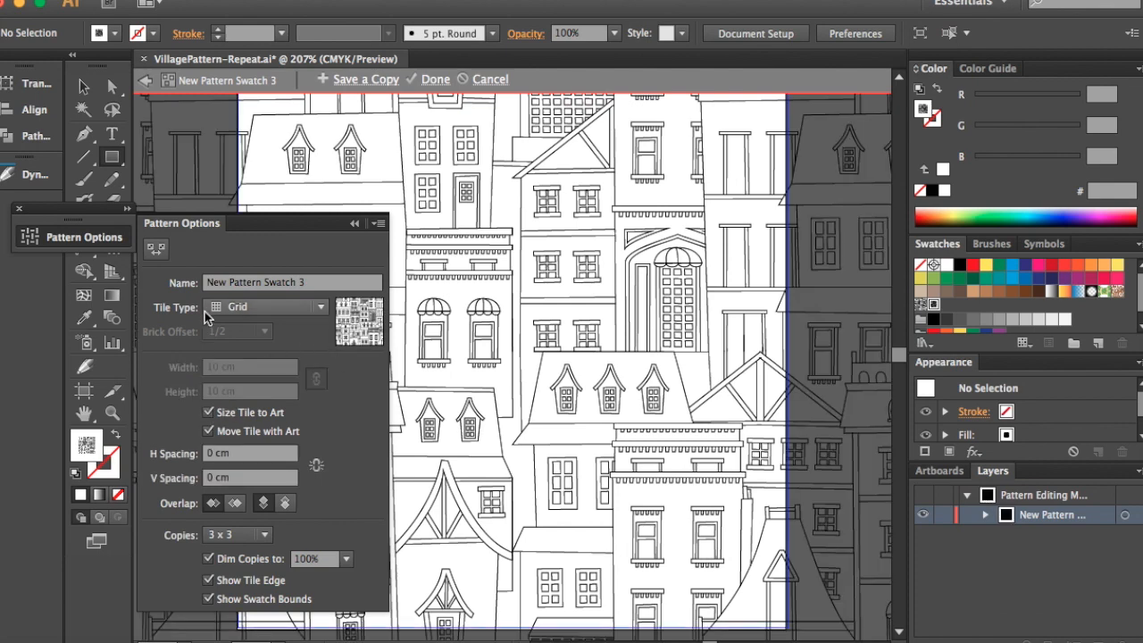
{"action": "left_click", "coordinate": [354, 224]}
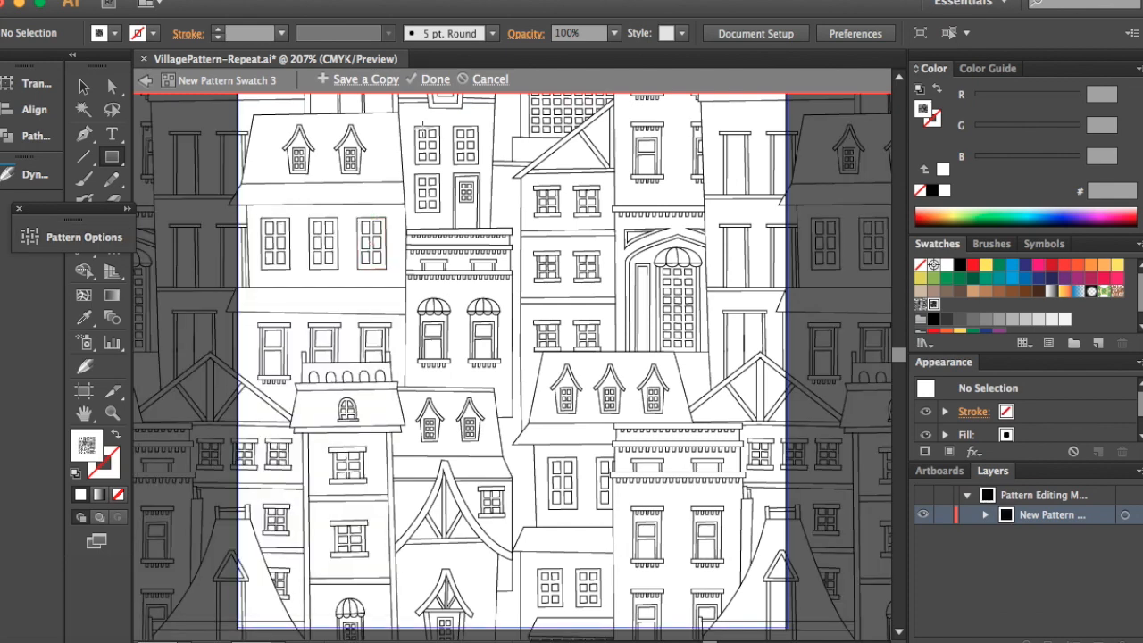
{"action": "left_click", "coordinate": [436, 82]}
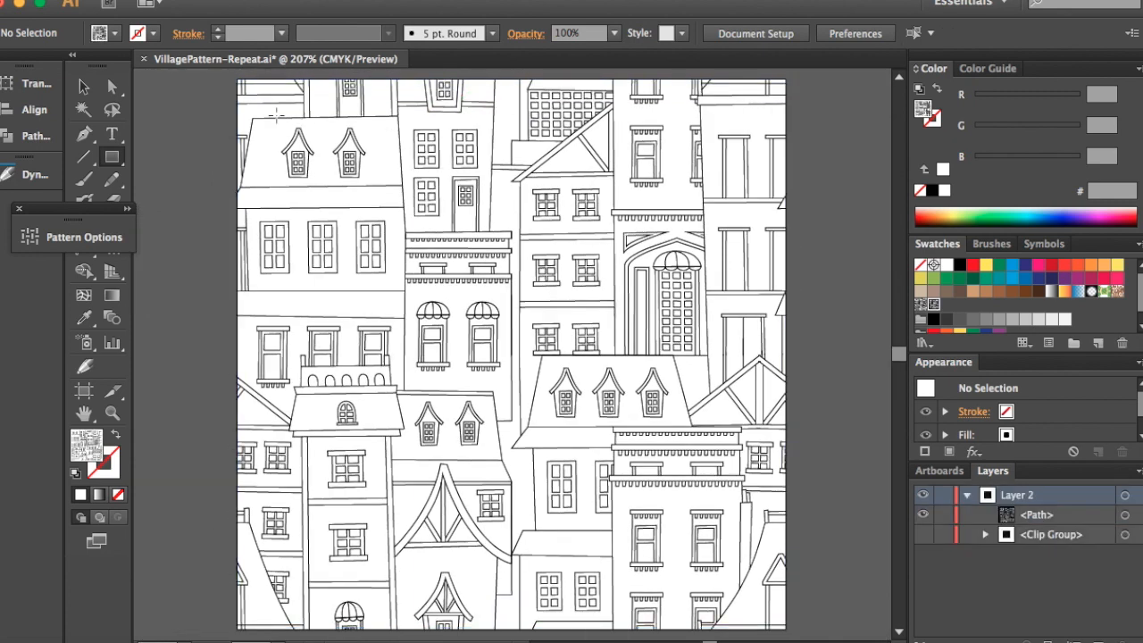
{"action": "left_click", "coordinate": [83, 86]}
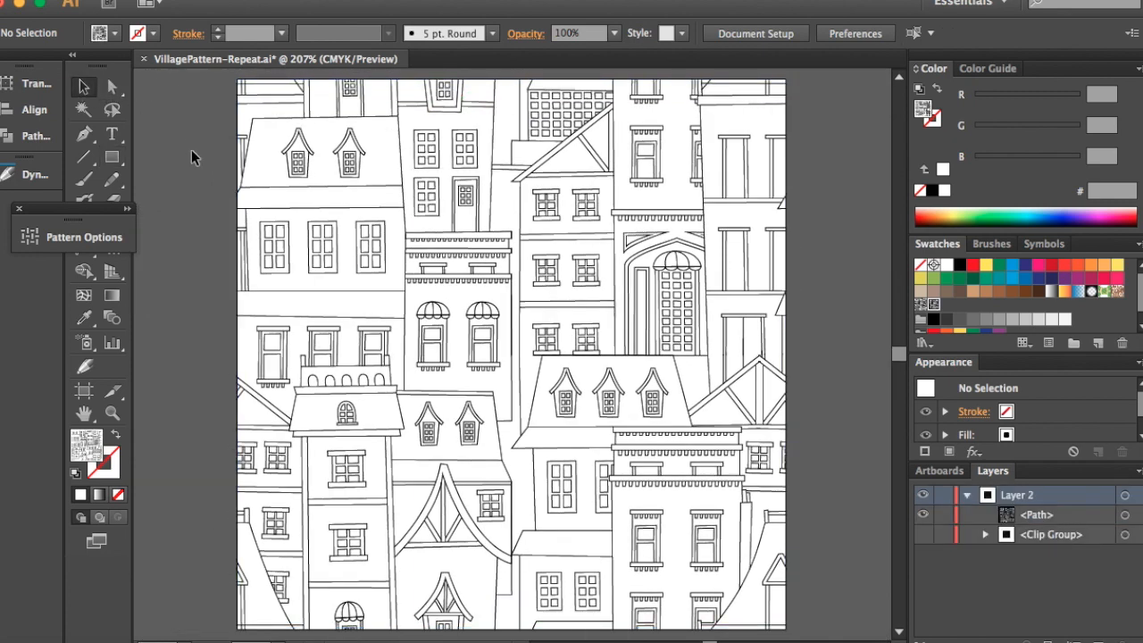